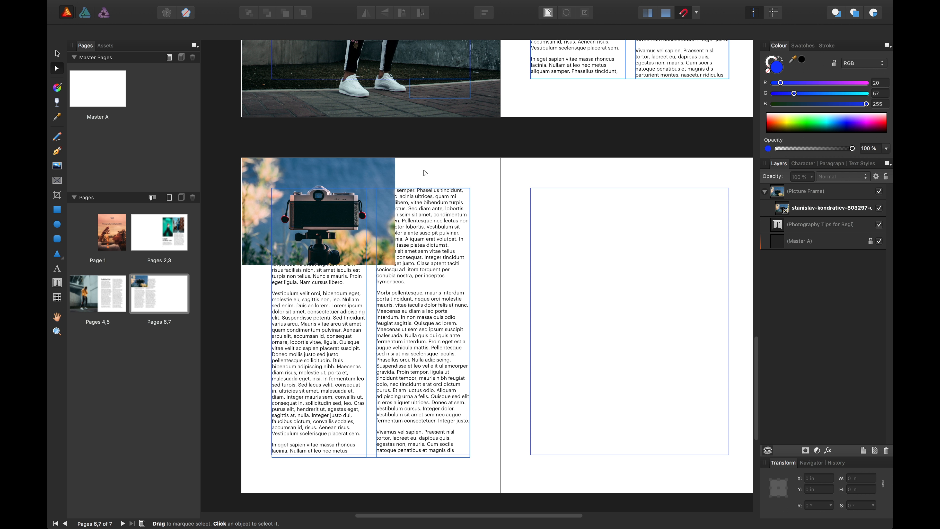
Step: Nudge the camera picture frame slightly left to X 0.01 in
{"action": "left_click", "coordinate": [311, 223]}
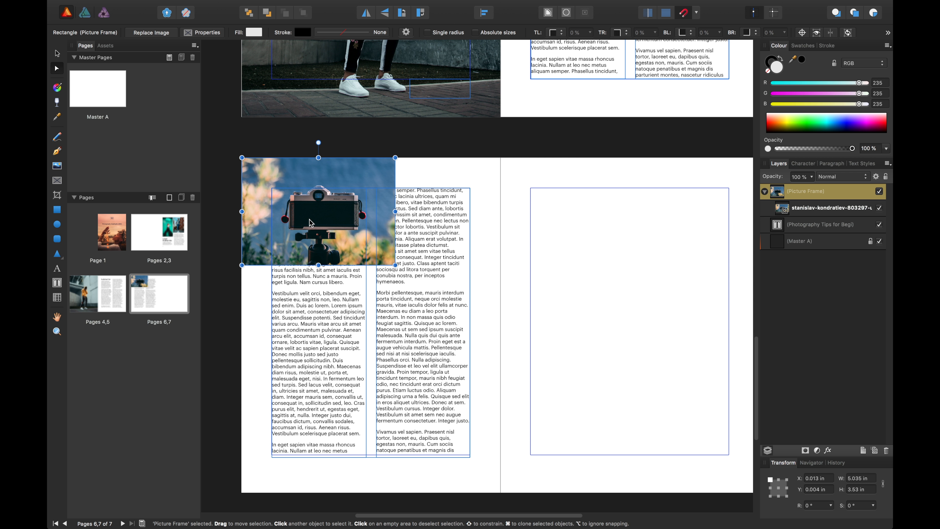
{"action": "key", "text": "Left"}
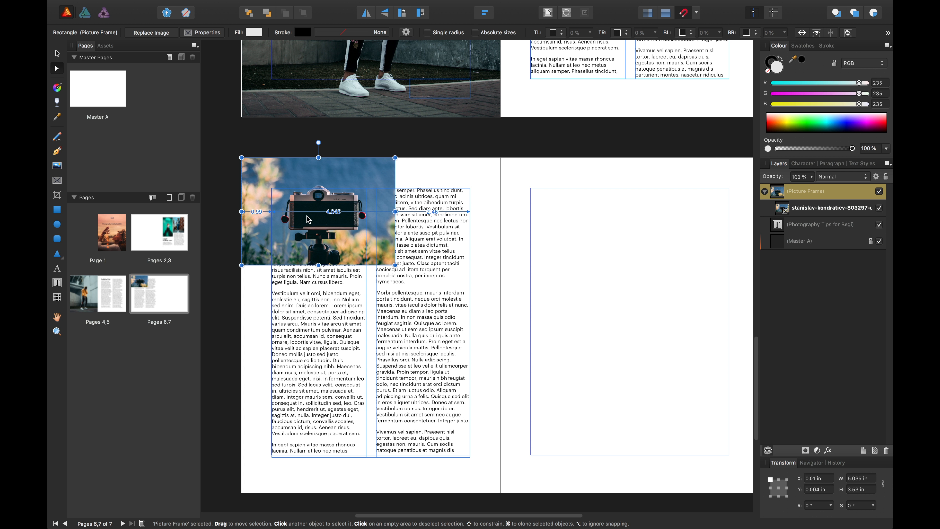
Step: Try moving the two-column article text frame out from behind the camera photo, and undo the move
{"action": "left_click", "coordinate": [437, 169]}
{"action": "left_click_drag", "start_coordinate": [420, 206], "coordinate": [560, 221]}
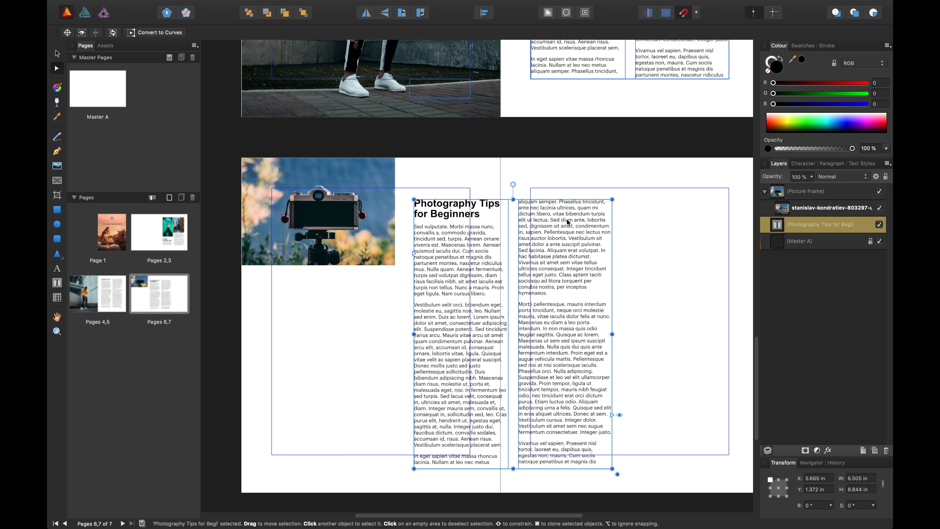
{"action": "key", "text": "super+z"}
{"action": "key", "text": "super+z"}
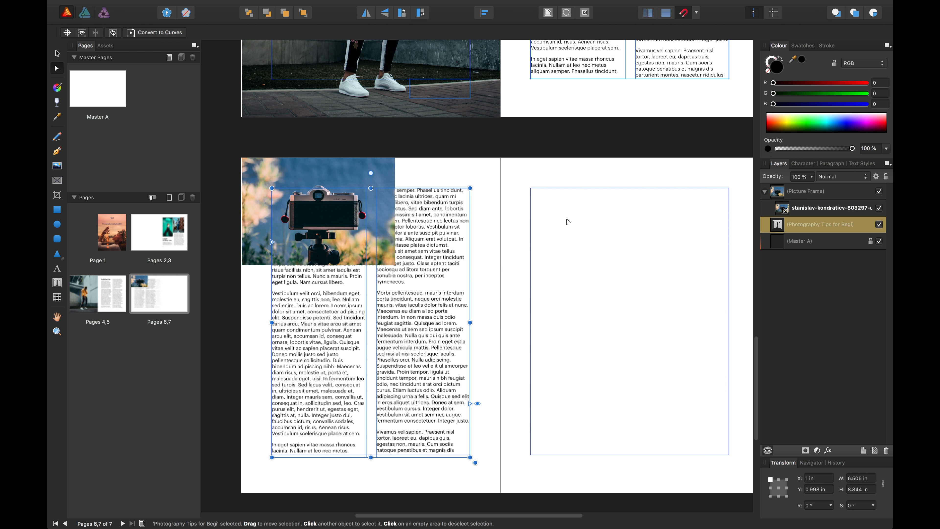
Step: Round only the bottom-right corner of the camera picture frame with a 25% radius
{"action": "left_click", "coordinate": [502, 213]}
{"action": "left_click", "coordinate": [357, 178]}
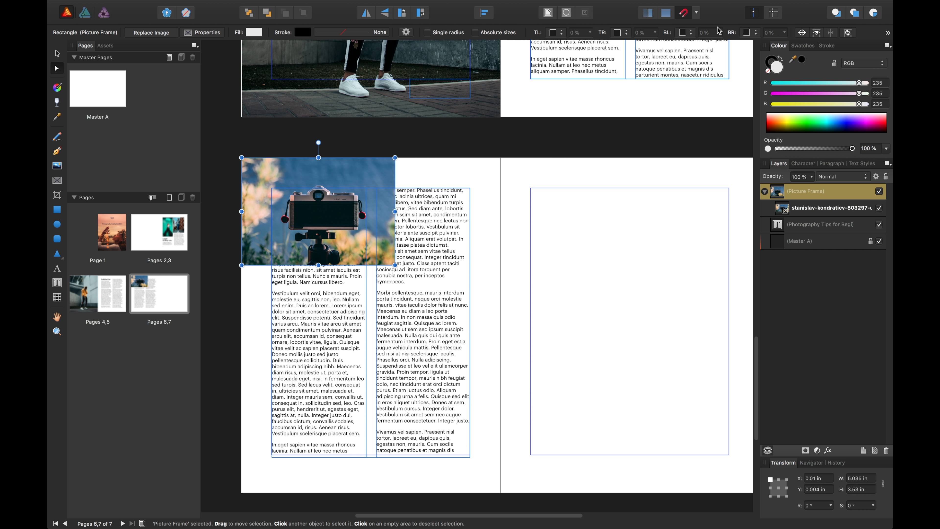
{"action": "left_click", "coordinate": [755, 36]}
{"action": "left_click", "coordinate": [777, 39]}
{"action": "left_click", "coordinate": [500, 34]}
{"action": "left_click", "coordinate": [500, 34]}
{"action": "left_click", "coordinate": [597, 237]}
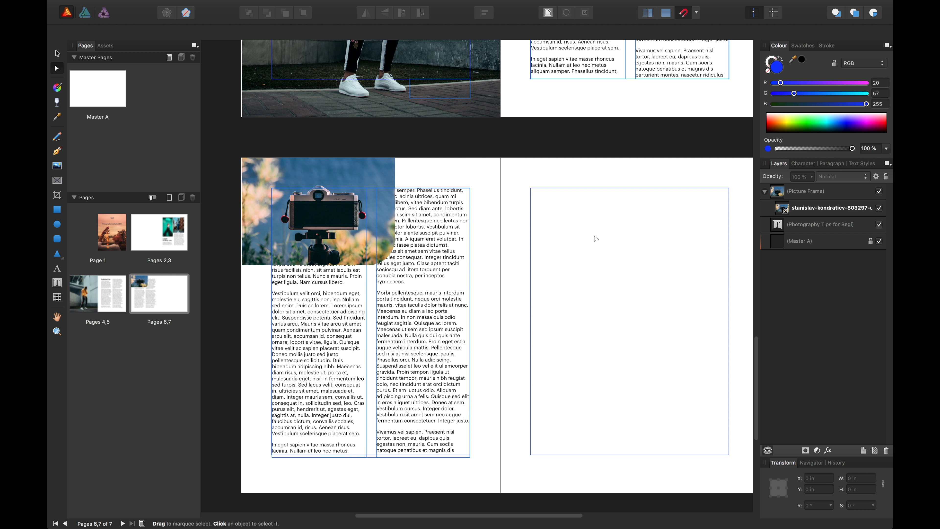
{"action": "left_click", "coordinate": [445, 254]}
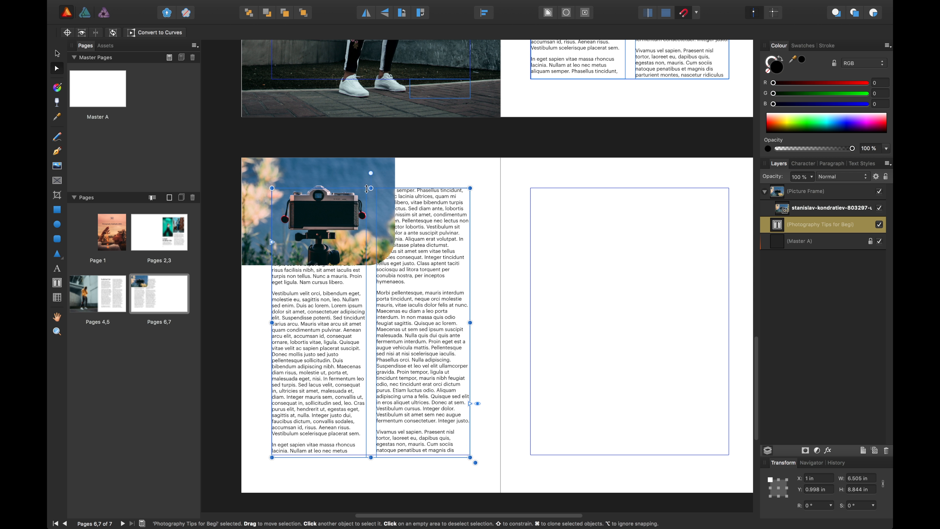
{"action": "left_click", "coordinate": [421, 180]}
{"action": "left_click", "coordinate": [415, 206]}
Step: Open the text wrap settings for the camera picture frame on page 6
{"action": "left_click", "coordinate": [314, 179]}
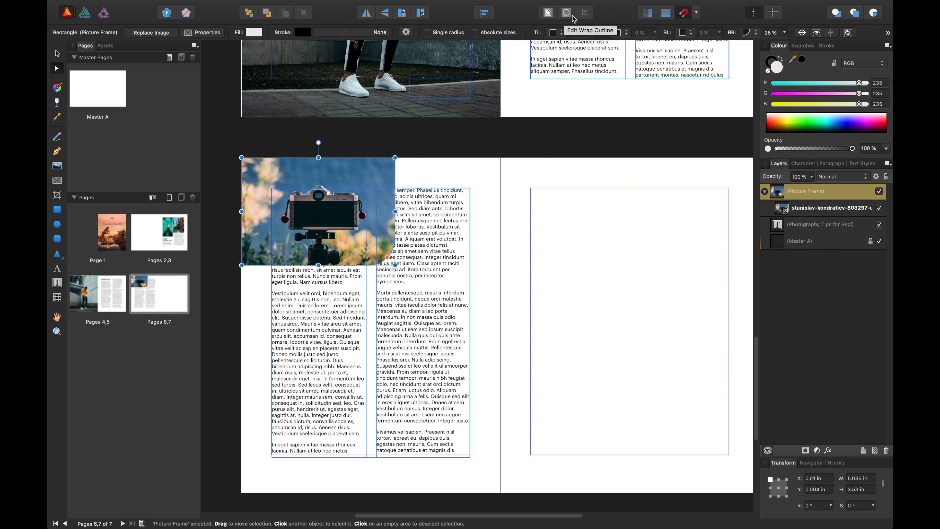
{"action": "left_click", "coordinate": [549, 13]}
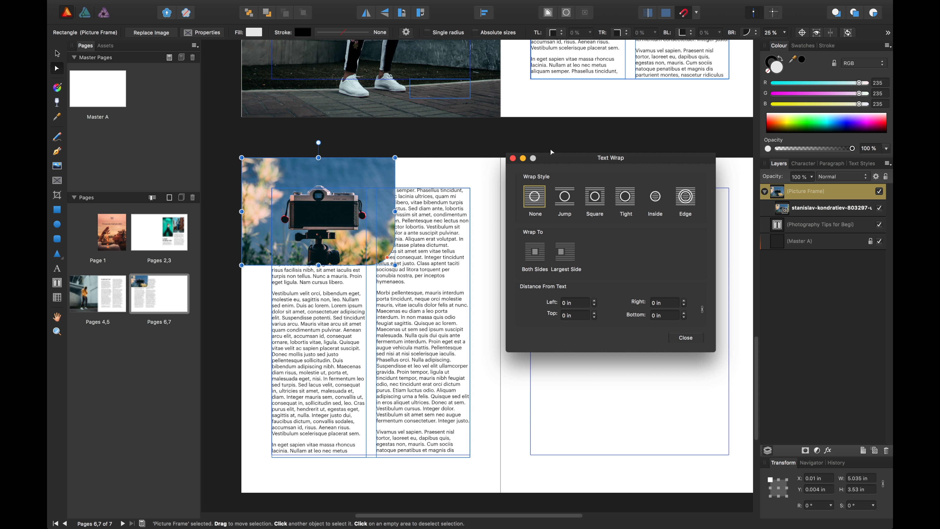
{"action": "left_click_drag", "start_coordinate": [562, 160], "coordinate": [560, 155]}
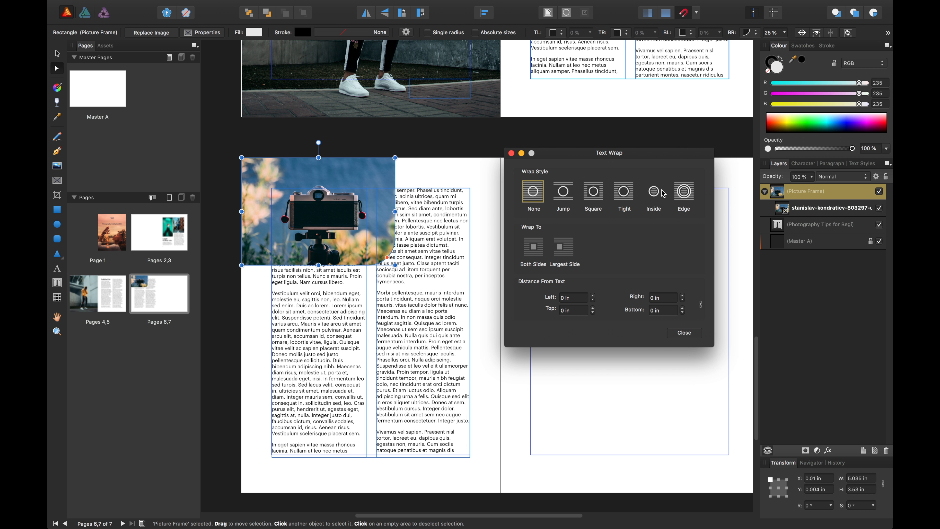
Step: Try the Jump, Square, Tight, Inside and Edge wrap styles on the camera picture frame in turn
{"action": "left_click", "coordinate": [560, 200]}
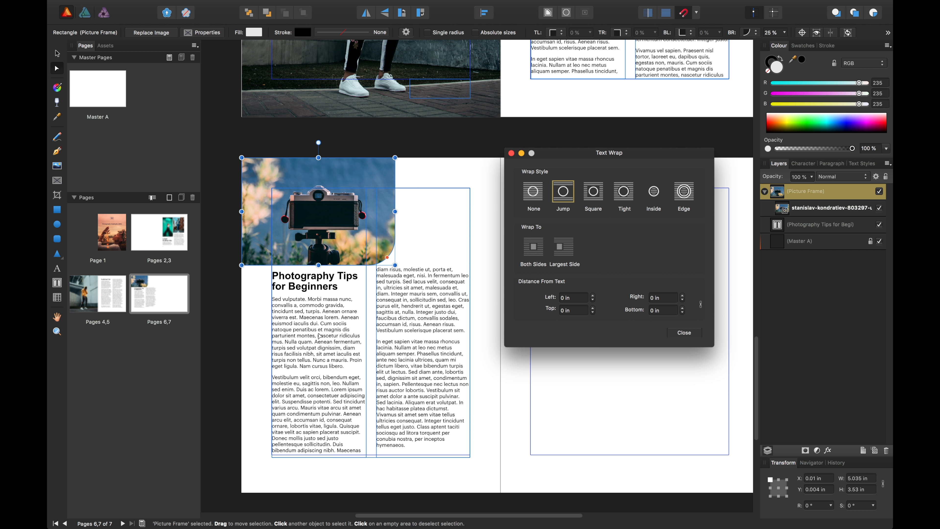
{"action": "left_click", "coordinate": [597, 205]}
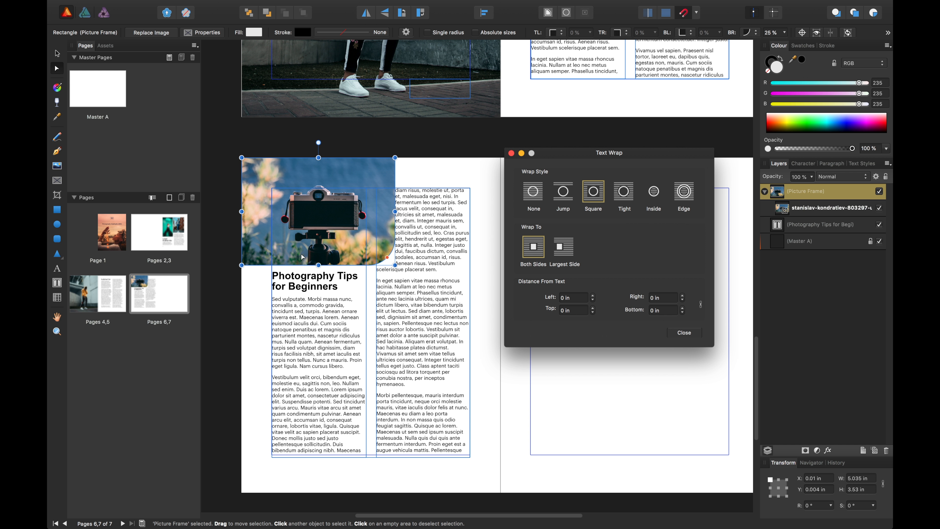
{"action": "left_click", "coordinate": [623, 192]}
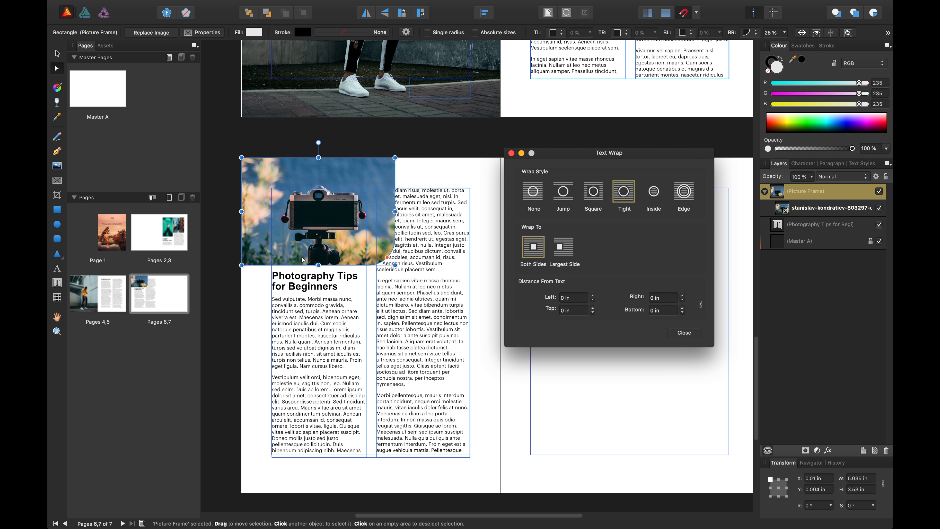
{"action": "left_click", "coordinate": [653, 191]}
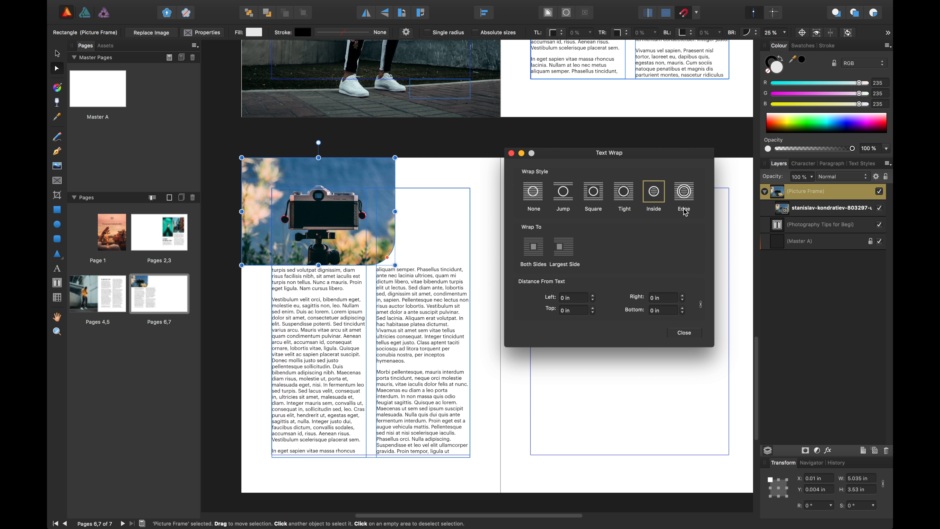
{"action": "left_click", "coordinate": [683, 192]}
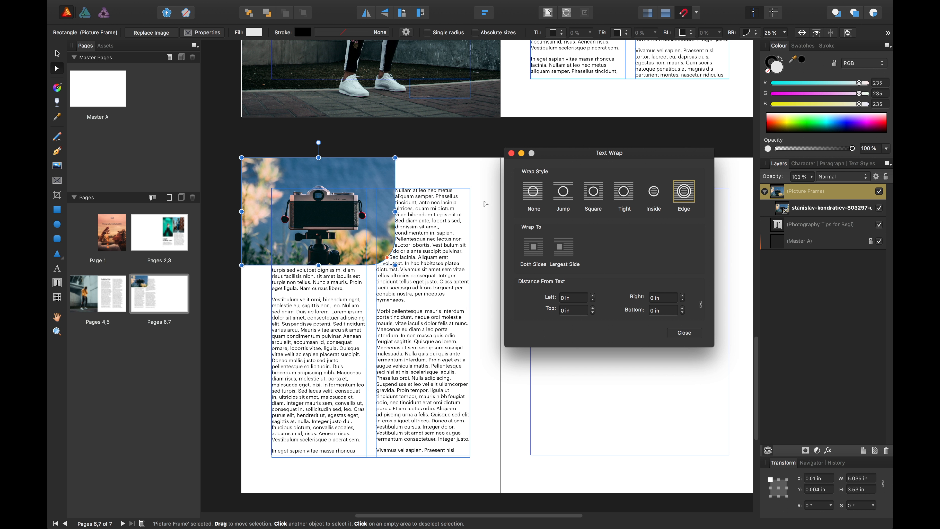
Step: Set the camera picture's wrap style to Tight with a right distance from text of 0.2 in
{"action": "left_click", "coordinate": [626, 192]}
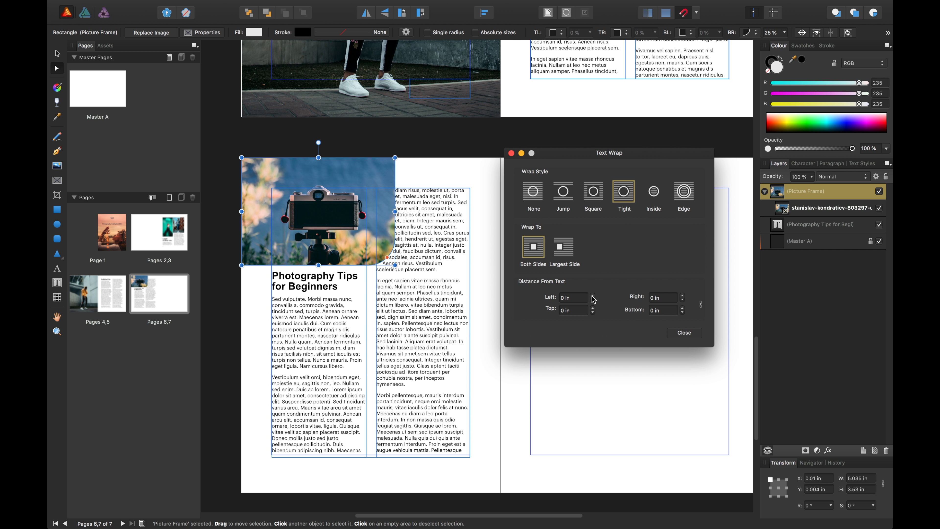
{"action": "left_click", "coordinate": [682, 295]}
{"action": "left_click", "coordinate": [682, 296]}
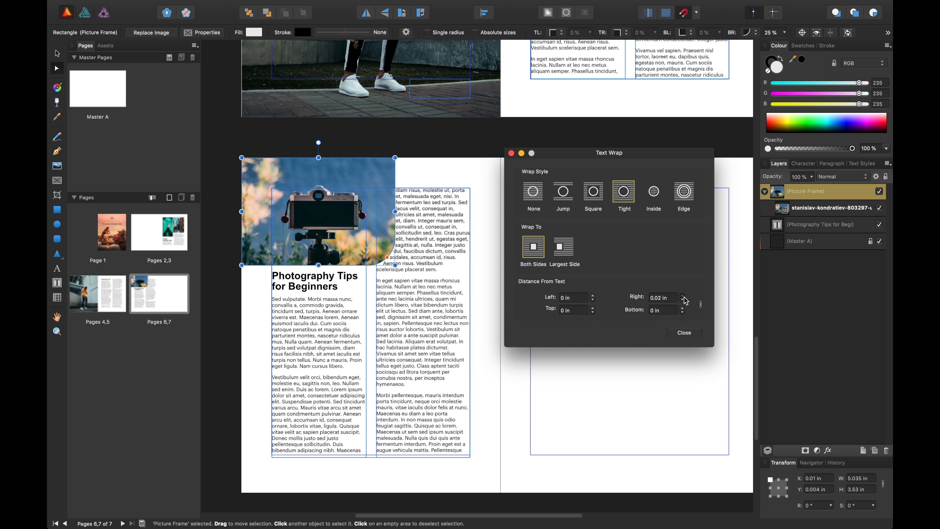
{"action": "left_click", "coordinate": [682, 296]}
{"action": "left_click", "coordinate": [683, 295]}
{"action": "left_click", "coordinate": [683, 296]}
{"action": "left_click", "coordinate": [682, 296]}
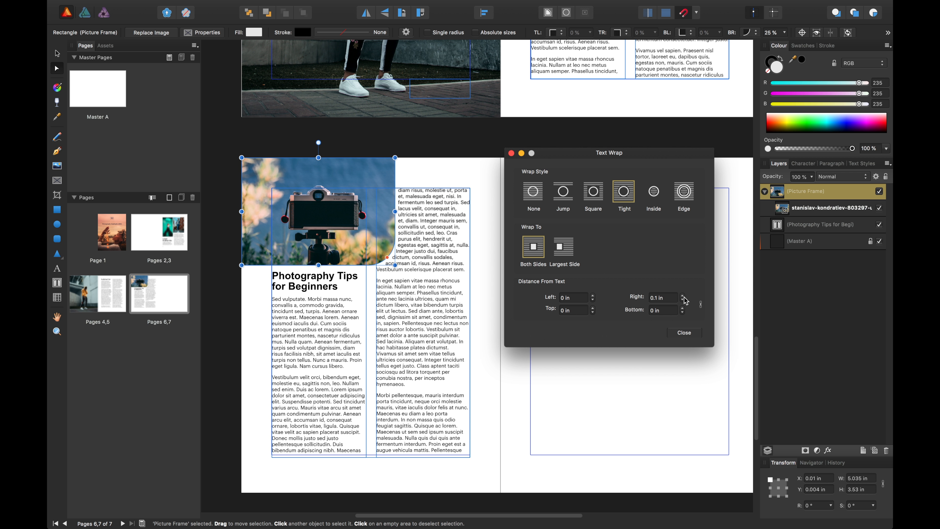
{"action": "left_click", "coordinate": [682, 296]}
{"action": "left_click", "coordinate": [682, 296]}
{"action": "left_click", "coordinate": [683, 295]}
{"action": "left_click", "coordinate": [682, 296]}
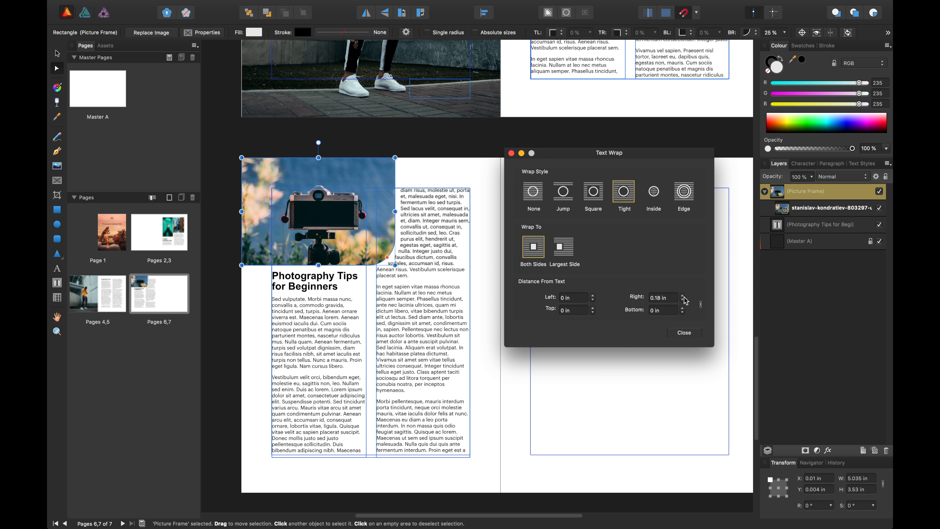
{"action": "left_click", "coordinate": [682, 296]}
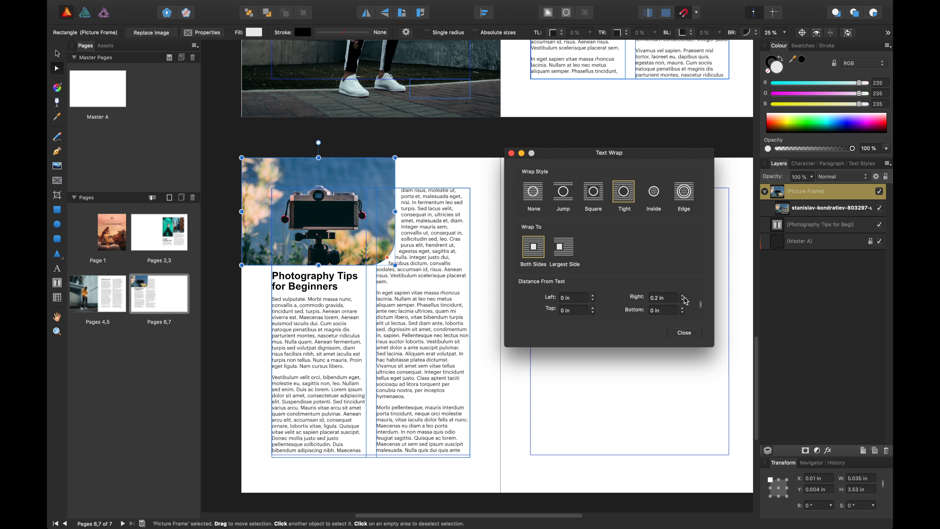
{"action": "left_click", "coordinate": [683, 296]}
{"action": "left_click", "coordinate": [666, 297]}
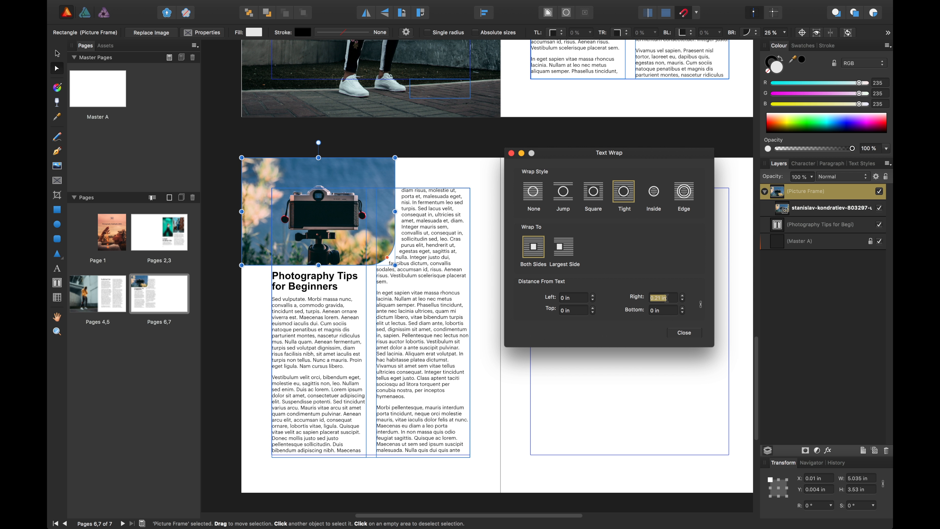
{"action": "type", "text": ".20"}
{"action": "key", "text": "Return"}
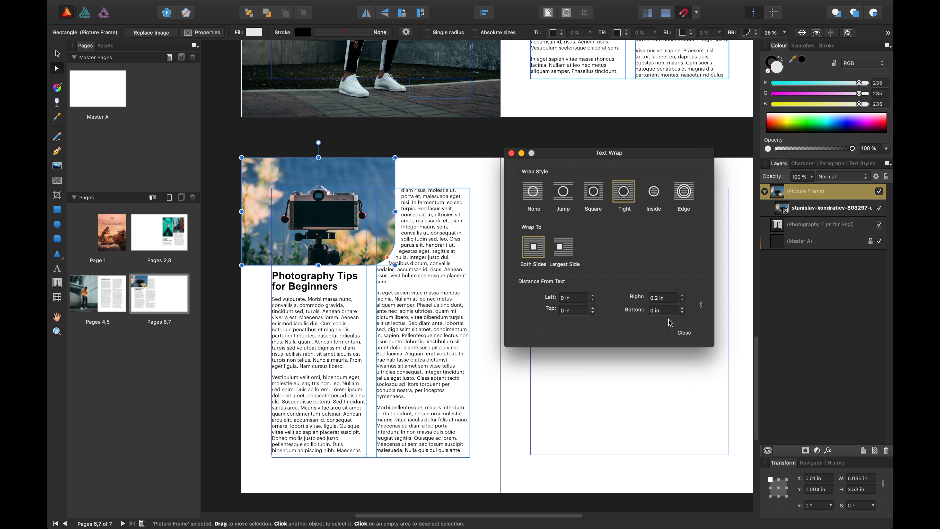
Step: Set the bottom distance from text to 0.2 in and close the text wrap settings
{"action": "left_click", "coordinate": [682, 309]}
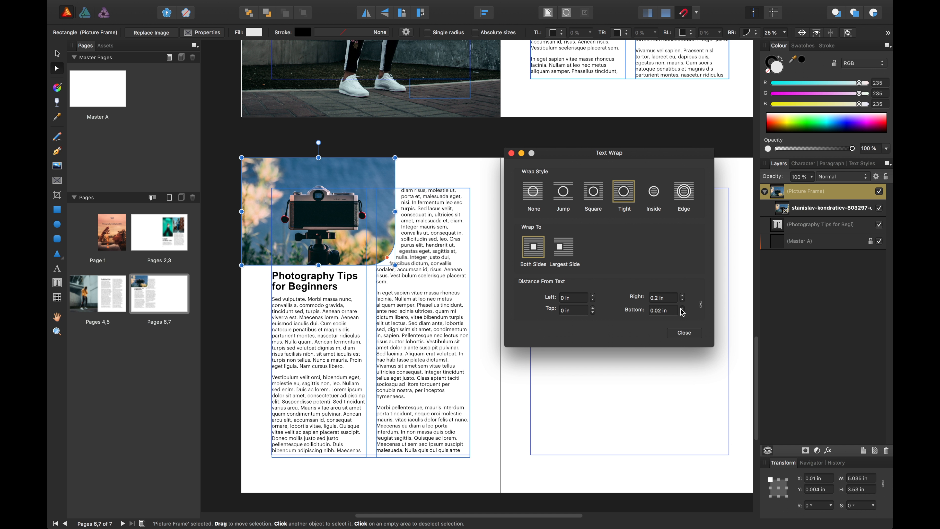
{"action": "left_click", "coordinate": [682, 309]}
{"action": "left_click", "coordinate": [682, 309]}
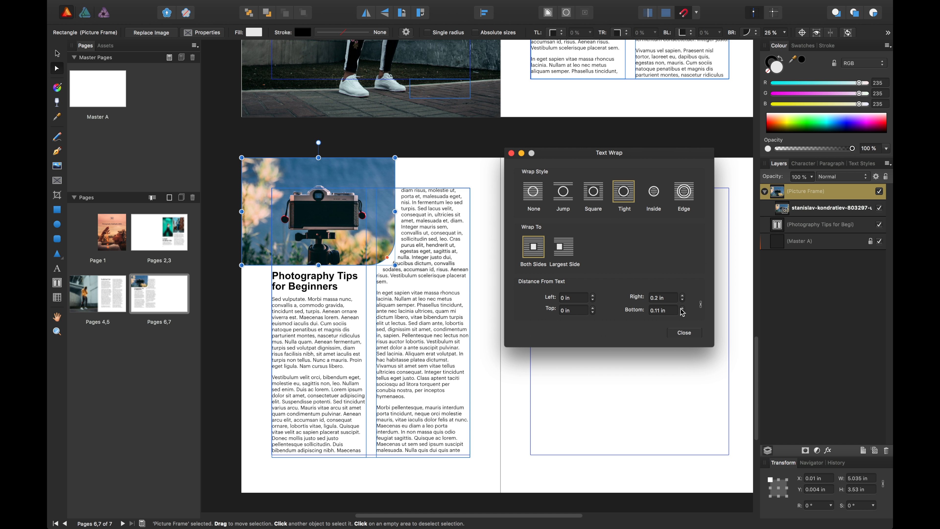
{"action": "left_click", "coordinate": [682, 309]}
{"action": "left_click", "coordinate": [682, 309]}
{"action": "left_click", "coordinate": [682, 309]}
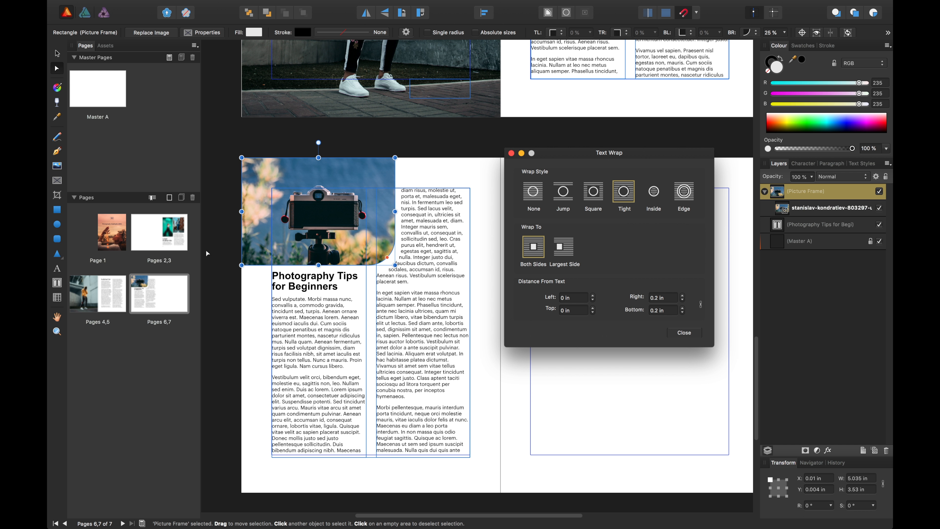
{"action": "left_click", "coordinate": [226, 187]}
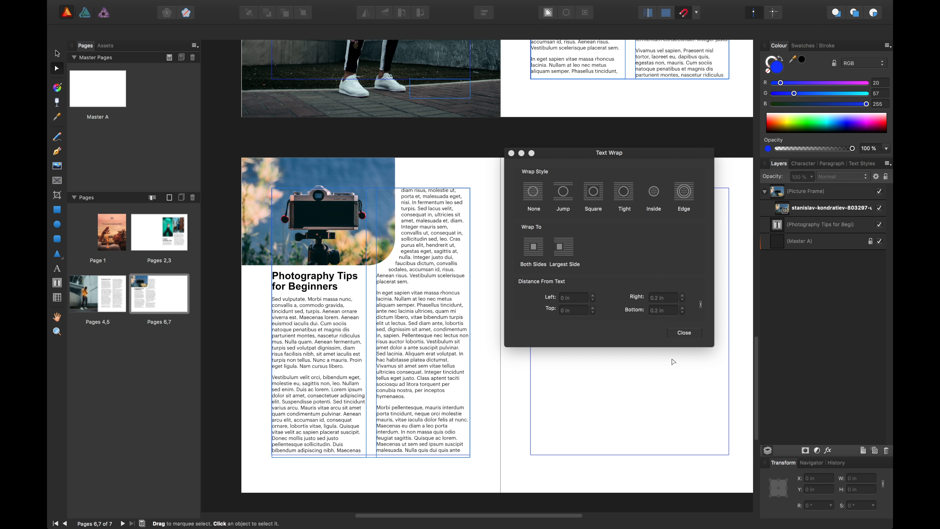
{"action": "left_click", "coordinate": [683, 334]}
Step: Snap the camera picture frame to the page's top-left corner at X 0 in, Y 0 in
{"action": "left_click", "coordinate": [360, 199]}
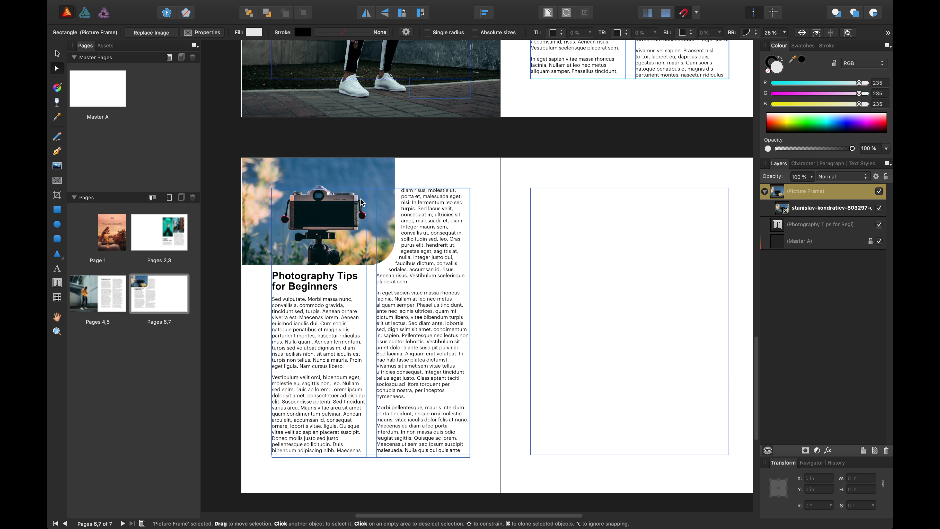
{"action": "mouse_move", "coordinate": [362, 200]}
{"action": "left_mouse_down"}
{"action": "mouse_move", "coordinate": [377, 218]}
{"action": "mouse_move", "coordinate": [354, 199]}
{"action": "left_mouse_up"}
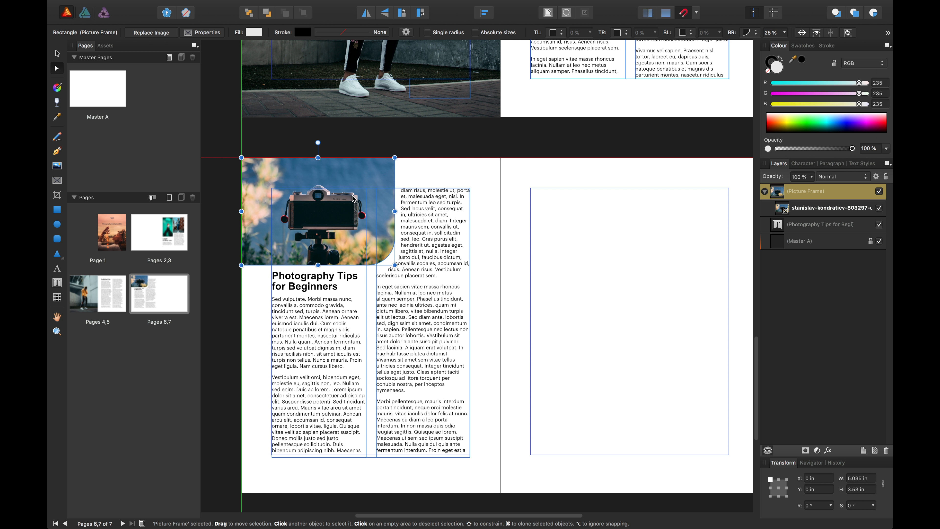
{"action": "left_click", "coordinate": [559, 240]}
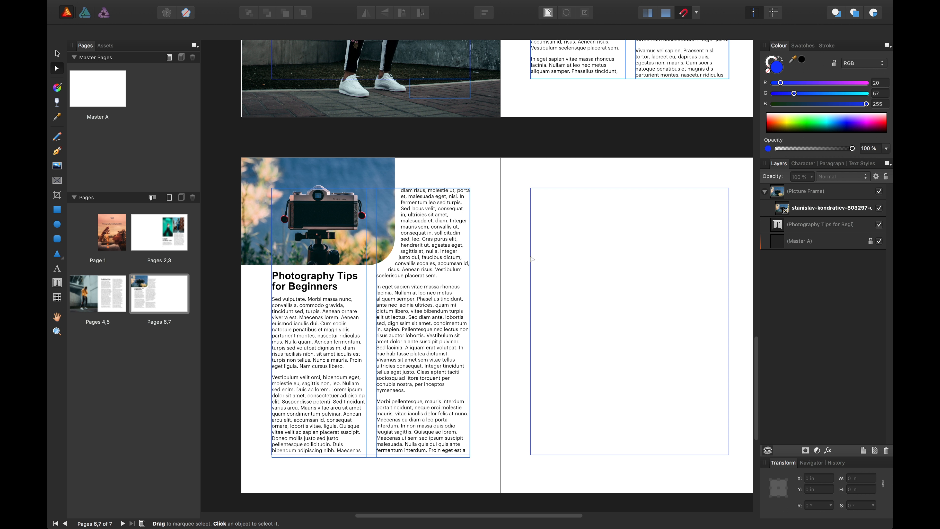
Step: Edit the camera picture's wrap outline and try moving the upper node of its rounded corner outward
{"action": "left_click", "coordinate": [334, 254]}
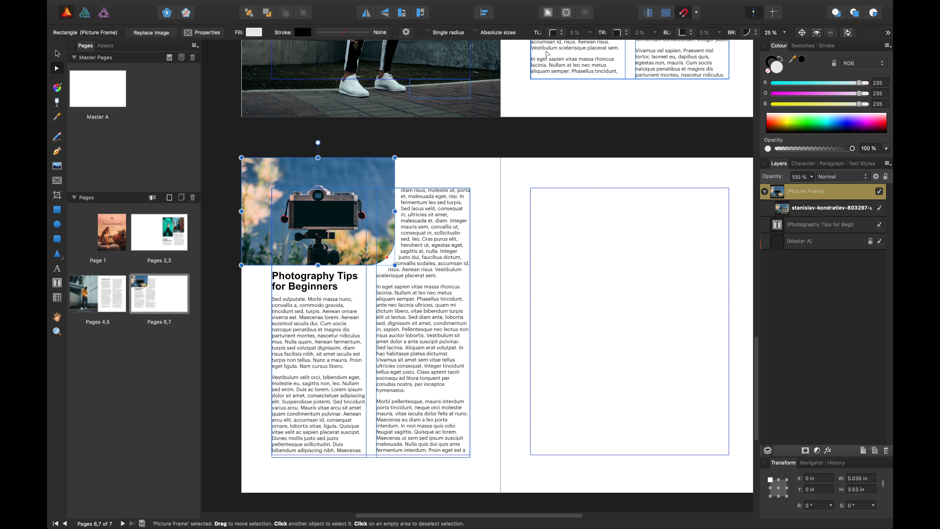
{"action": "left_click", "coordinate": [567, 17]}
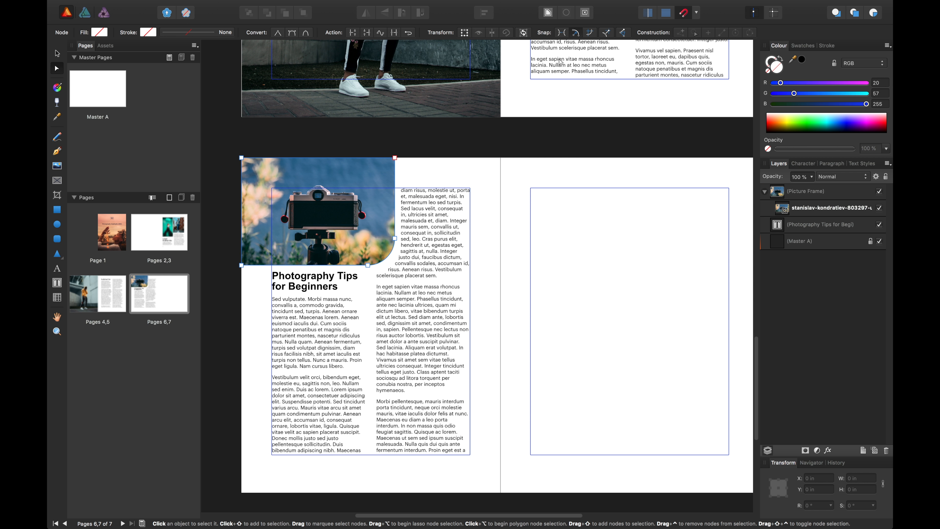
{"action": "mouse_move", "coordinate": [395, 239]}
{"action": "left_mouse_down"}
{"action": "mouse_move", "coordinate": [421, 239]}
{"action": "mouse_move", "coordinate": [411, 240]}
{"action": "left_mouse_up"}
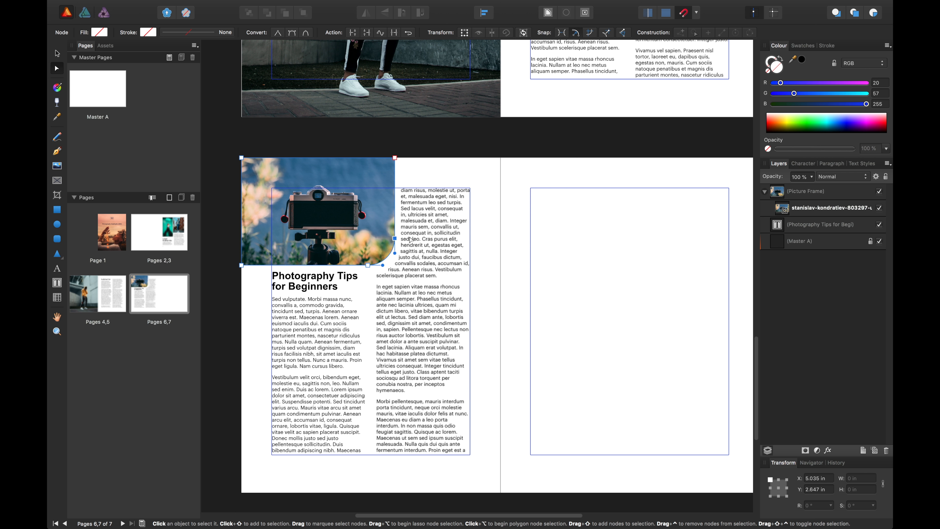
{"action": "left_click", "coordinate": [429, 175]}
{"action": "left_click", "coordinate": [433, 219]}
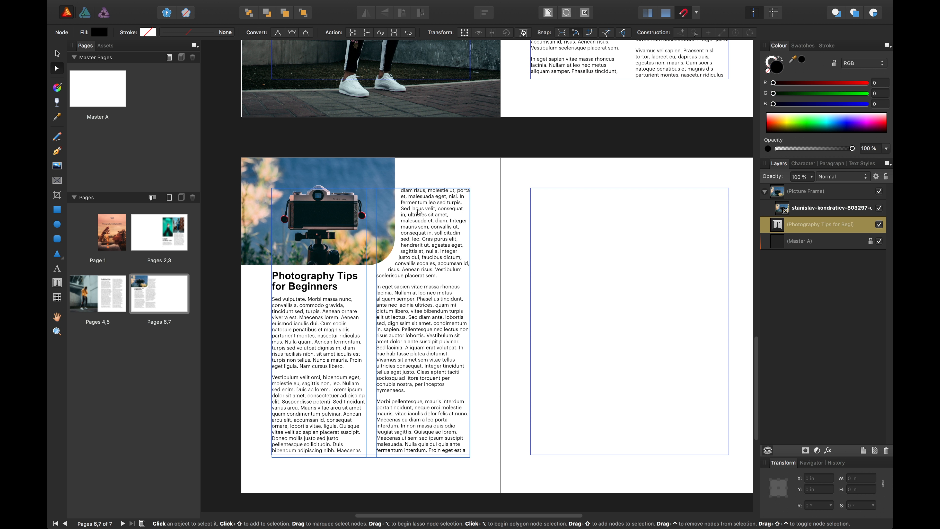
Step: Review the camera picture frame's text wrap settings, then close them and deselect the frame
{"action": "left_click", "coordinate": [354, 191]}
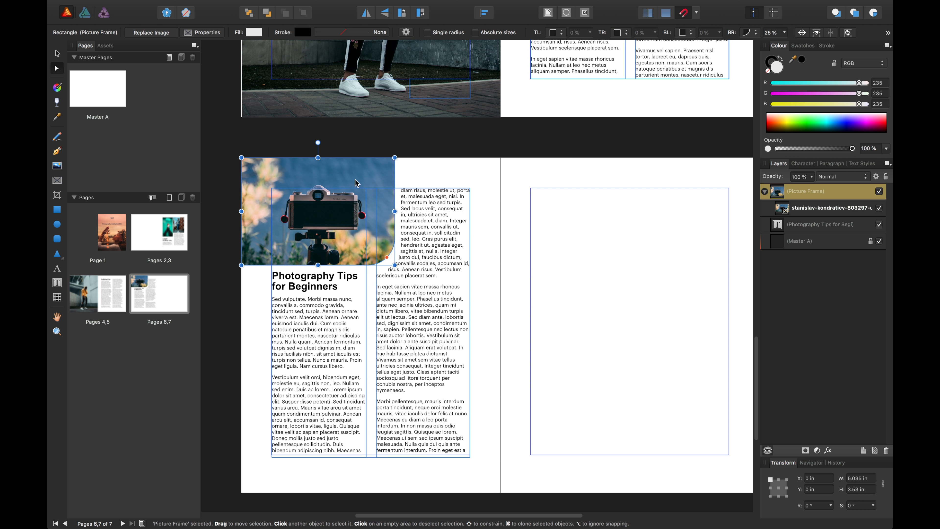
{"action": "left_click", "coordinate": [548, 15]}
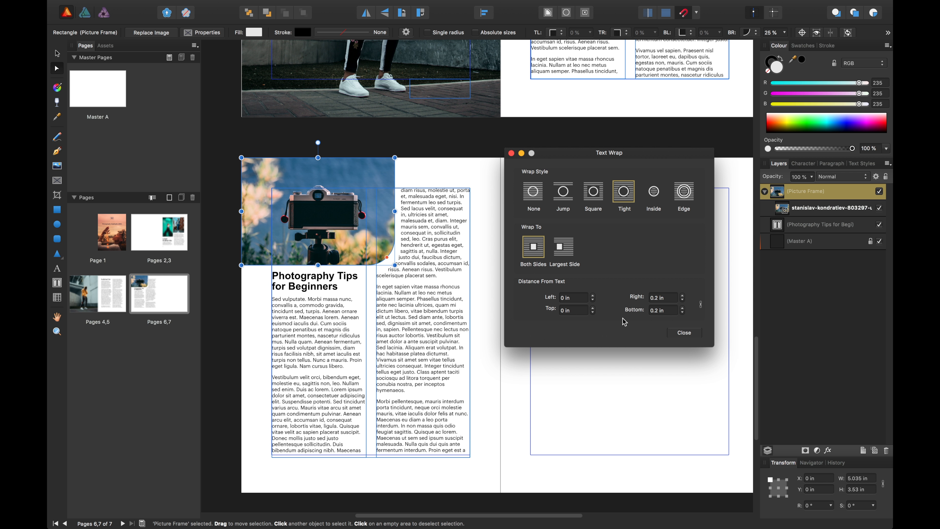
{"action": "left_click", "coordinate": [684, 332]}
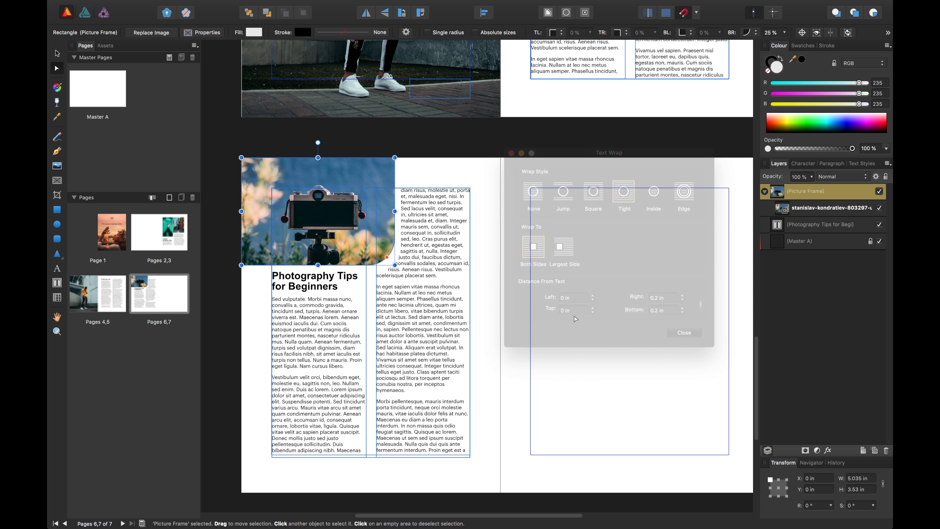
{"action": "left_click", "coordinate": [543, 304]}
Step: Draw a text frame filling the margins of the blank facing page, 6.5 in wide by 8.75 in high
{"action": "scroll", "coordinate": [543, 306], "scroll_direction": "right", "scroll_amount": 5}
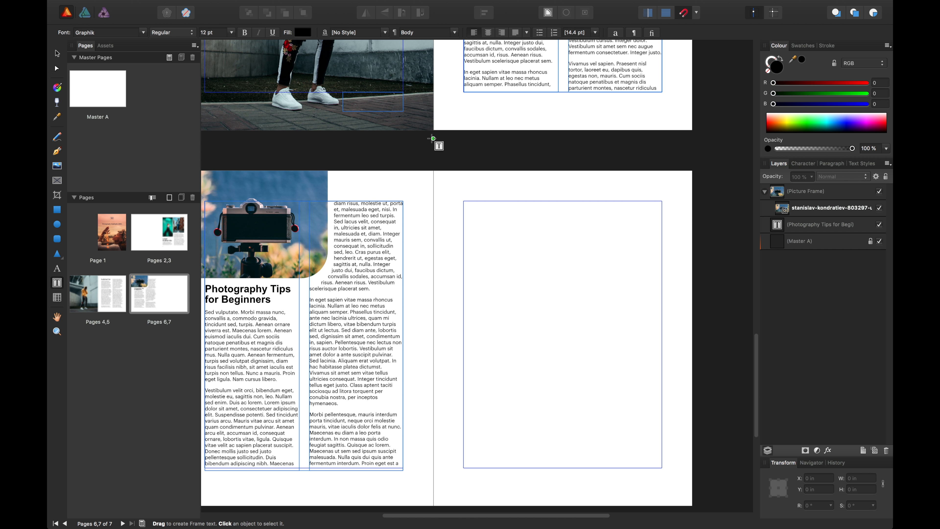
{"action": "left_click", "coordinate": [457, 203]}
{"action": "left_click", "coordinate": [56, 283]}
{"action": "left_click_drag", "start_coordinate": [464, 201], "coordinate": [666, 467]}
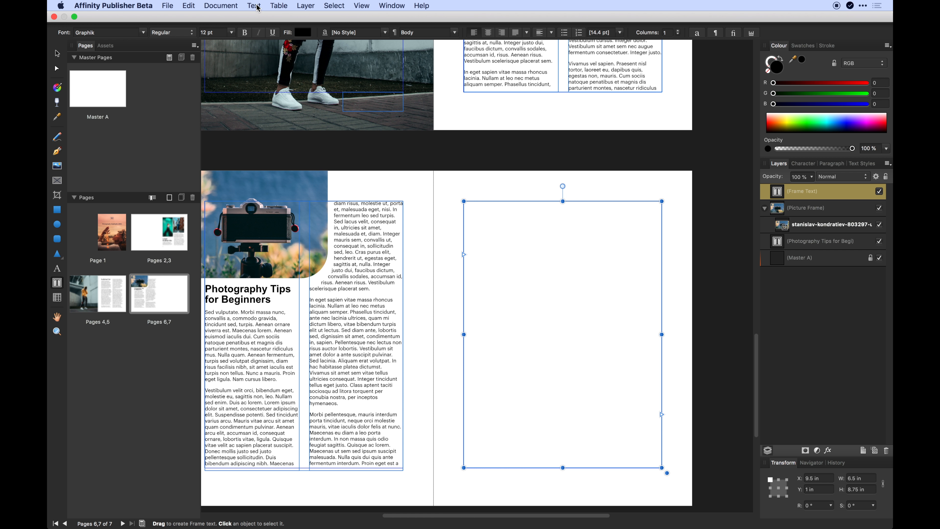
Step: Insert filler text into the new text frame
{"action": "left_click", "coordinate": [258, 6]}
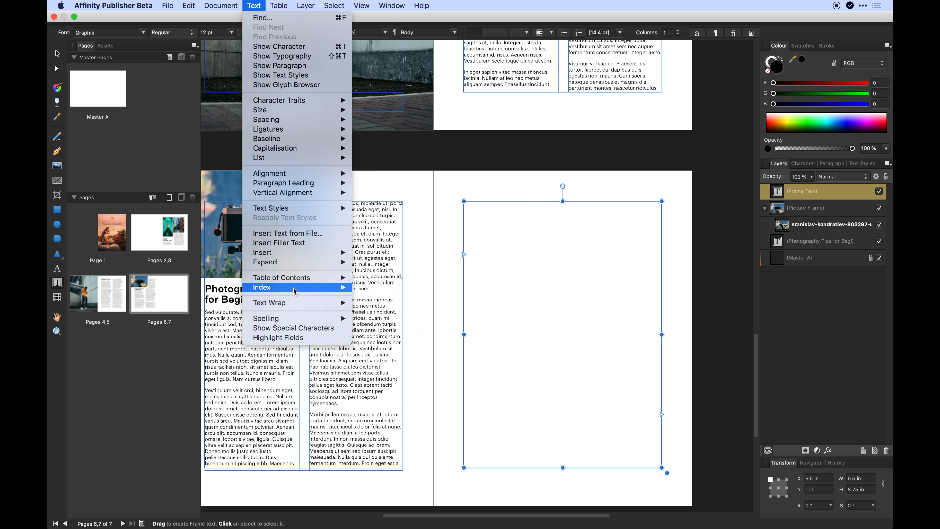
{"action": "mouse_move", "coordinate": [302, 253]}
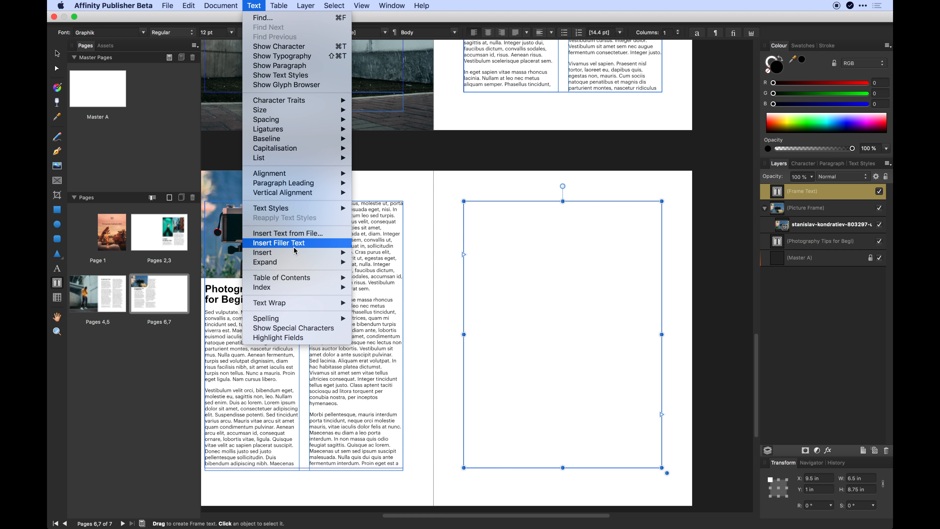
{"action": "left_click", "coordinate": [278, 242]}
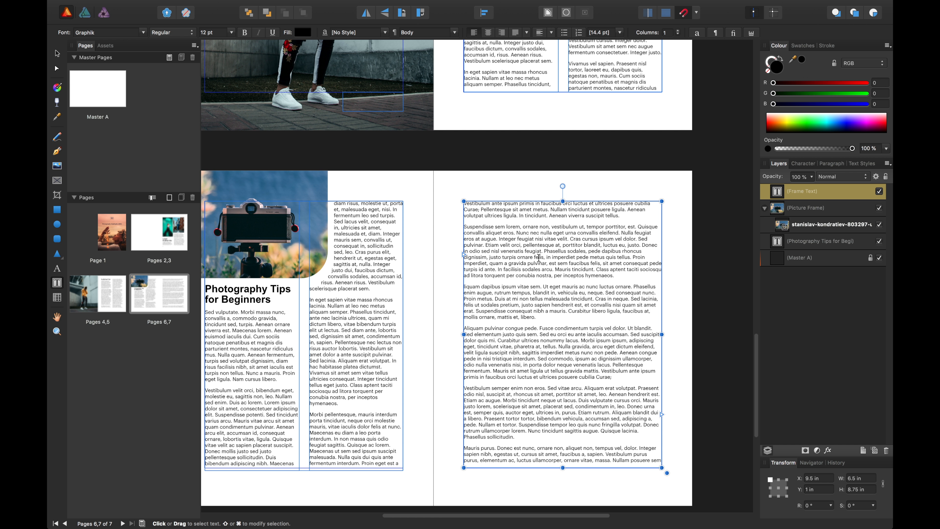
Step: Select the filler text frame as an object and set its number of columns to 3
{"action": "left_click", "coordinate": [57, 53]}
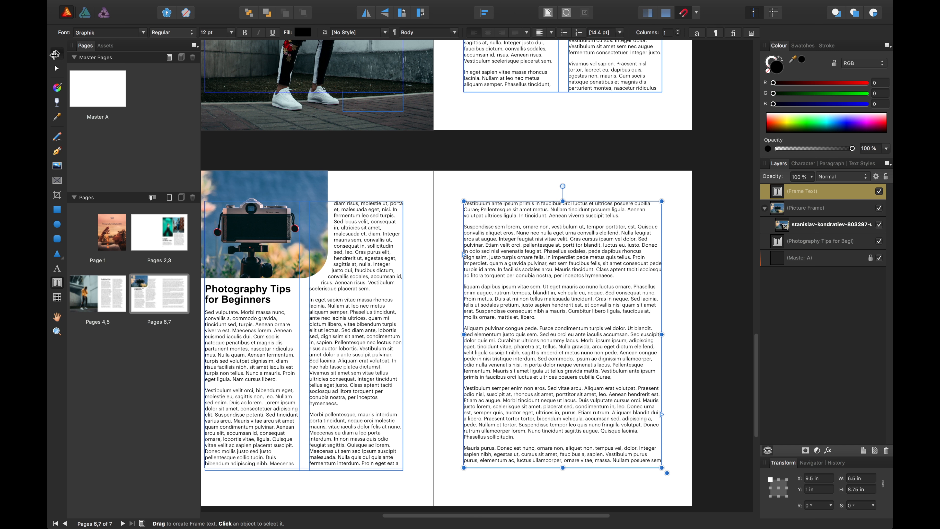
{"action": "left_click", "coordinate": [516, 182]}
{"action": "left_click", "coordinate": [521, 226]}
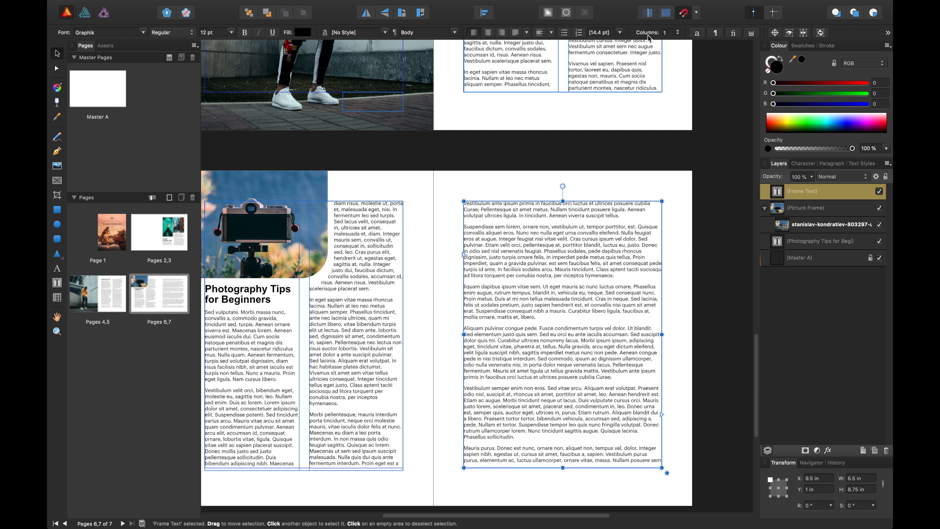
{"action": "left_click", "coordinate": [678, 30]}
{"action": "left_click", "coordinate": [678, 31]}
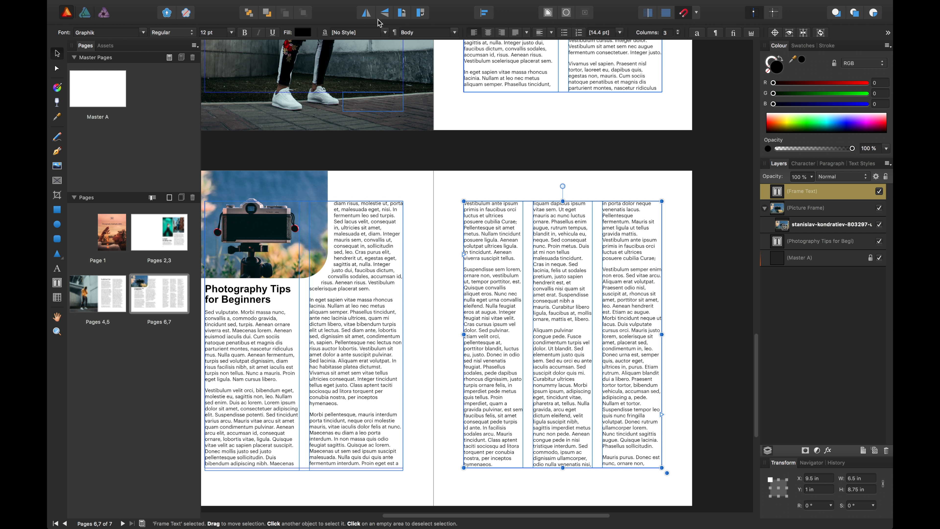
Step: Show the Text Frame settings and move them clear of the three-column text
{"action": "mouse_move", "coordinate": [341, 9]}
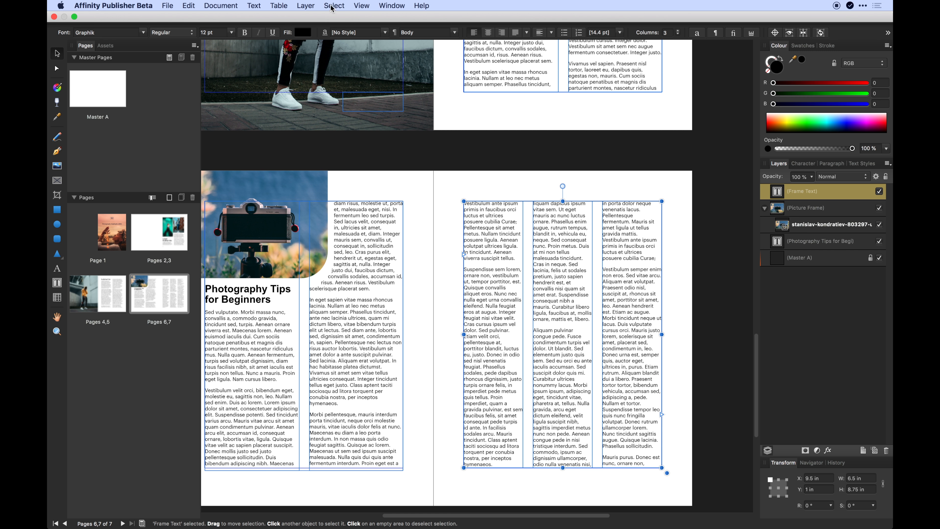
{"action": "left_click", "coordinate": [363, 6]}
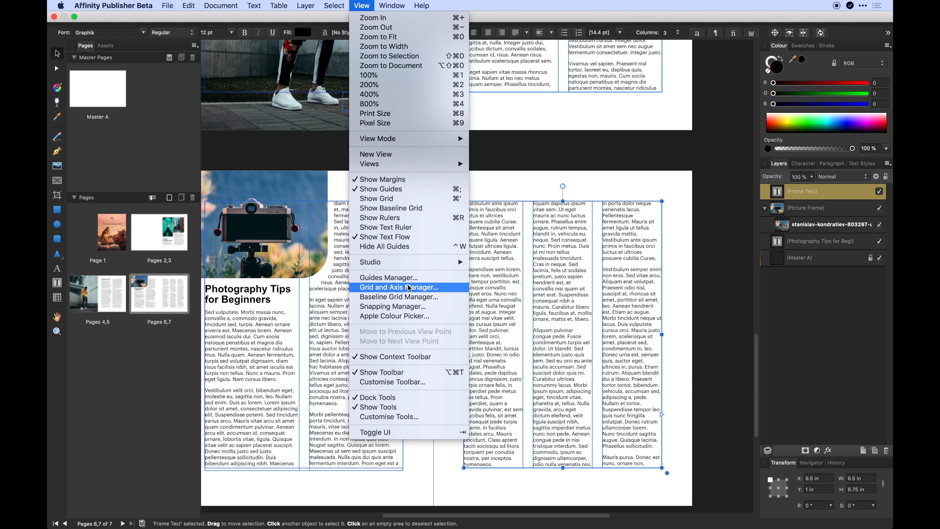
{"action": "mouse_move", "coordinate": [433, 261]}
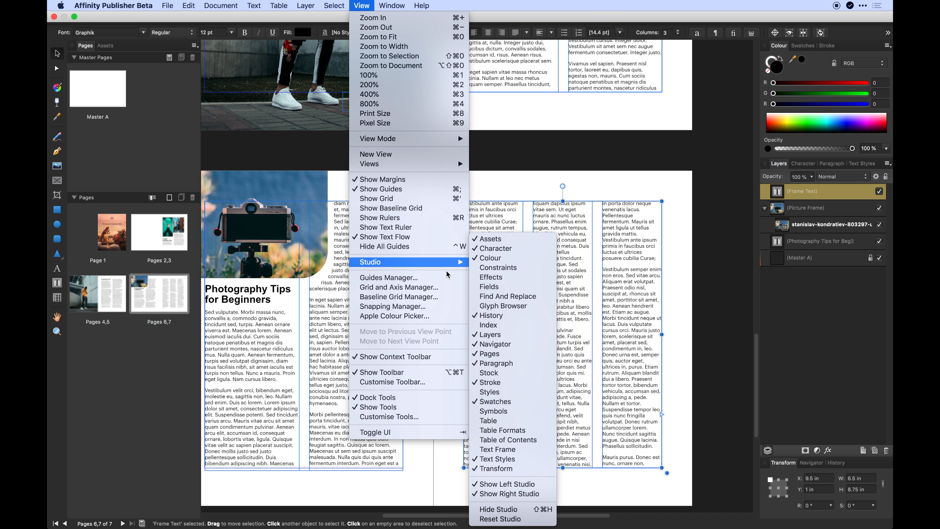
{"action": "left_click", "coordinate": [508, 451]}
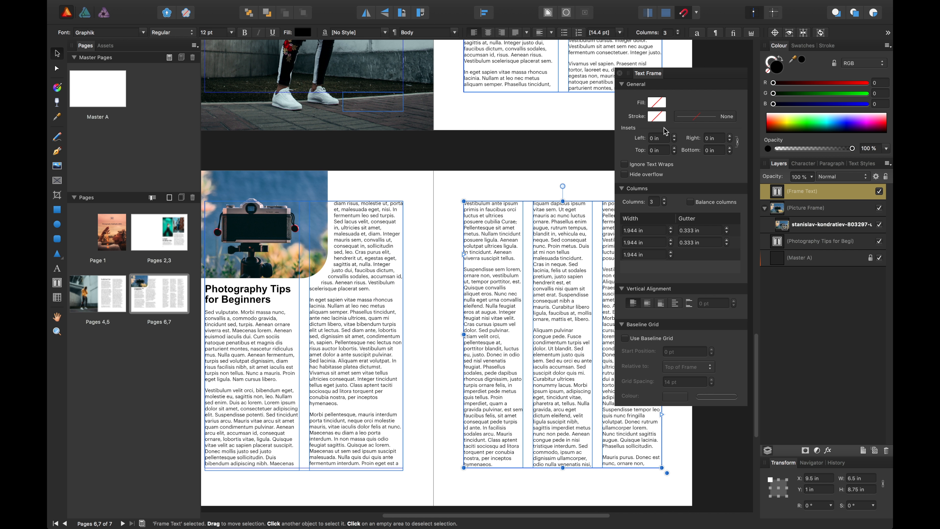
{"action": "left_click_drag", "start_coordinate": [689, 73], "coordinate": [326, 60]}
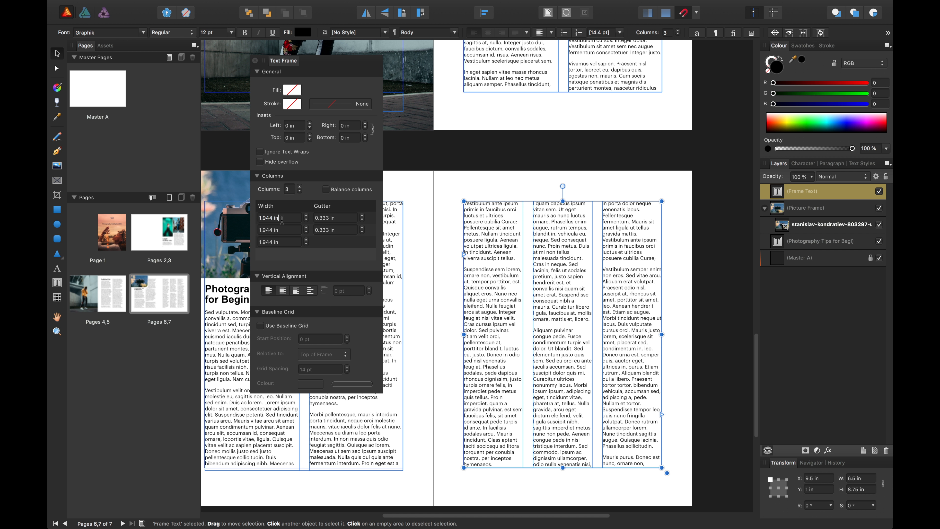
Step: Widen the text frame's first column to 3 in and pull the frame's outer edge back to the page margin
{"action": "left_click", "coordinate": [282, 243]}
{"action": "left_click", "coordinate": [307, 216]}
{"action": "left_click", "coordinate": [307, 216]}
{"action": "left_click", "coordinate": [307, 216]}
{"action": "left_click", "coordinate": [306, 216]}
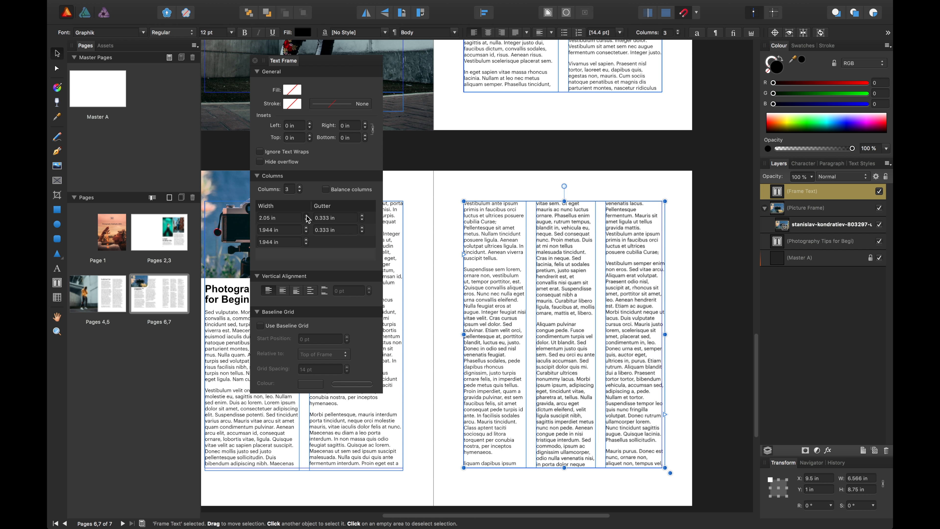
{"action": "left_click", "coordinate": [307, 216]}
{"action": "left_click", "coordinate": [306, 216]}
{"action": "left_click", "coordinate": [306, 216]}
{"action": "left_click", "coordinate": [307, 216]}
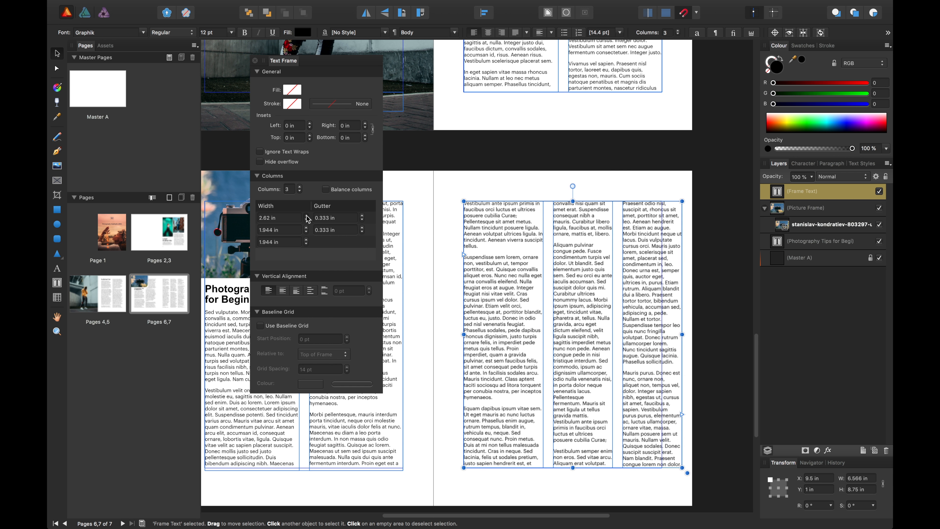
{"action": "left_click", "coordinate": [307, 216]}
{"action": "left_click", "coordinate": [306, 216]}
{"action": "left_click", "coordinate": [307, 216]}
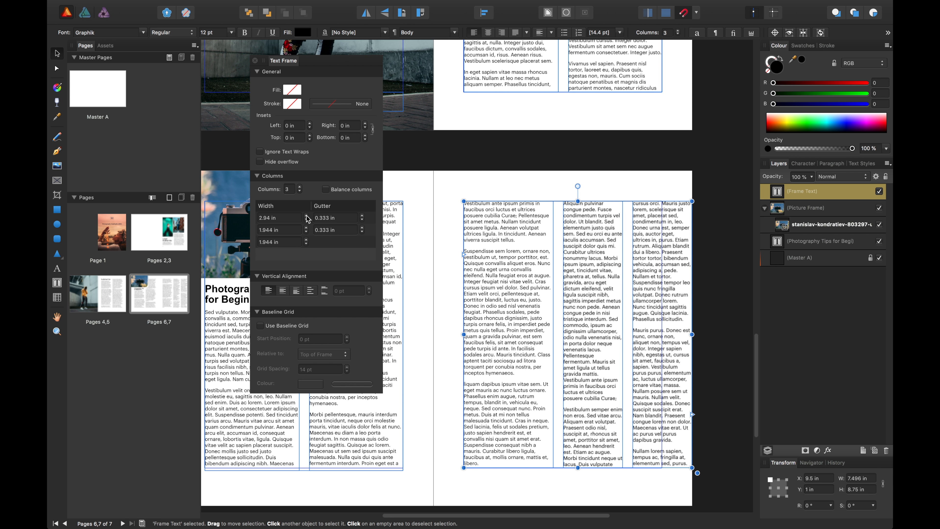
{"action": "left_click", "coordinate": [306, 215]}
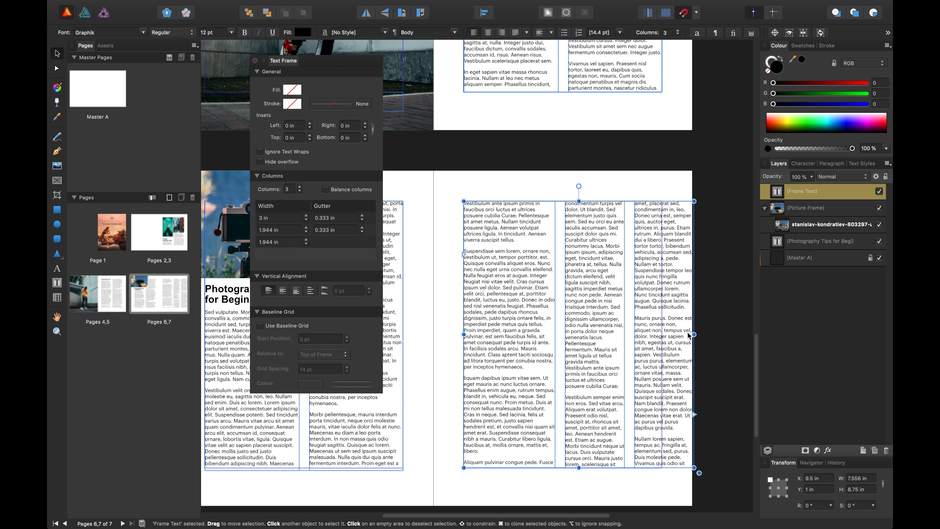
{"action": "left_click_drag", "start_coordinate": [691, 332], "coordinate": [662, 334]}
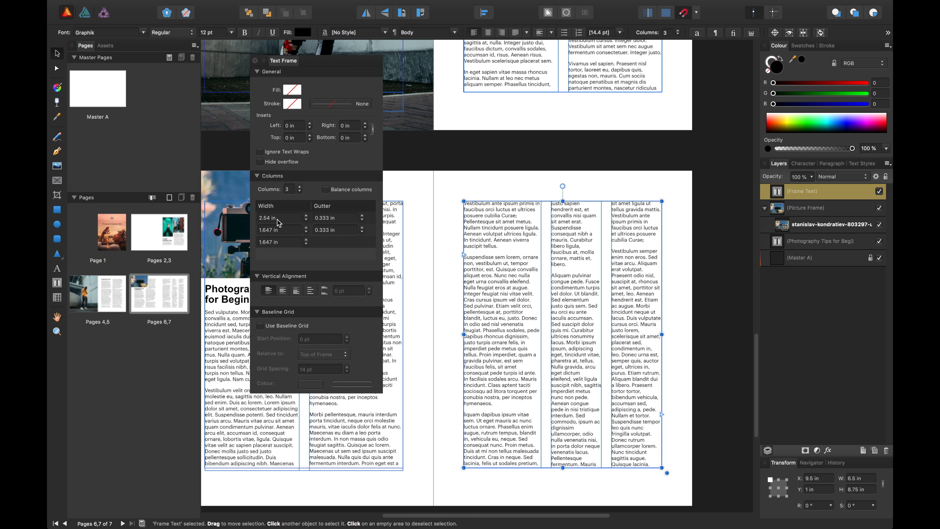
Step: Set the first column's width to 1.647 in and stretch the frame back out to the page margin at 6.5 in wide
{"action": "left_click", "coordinate": [306, 220]}
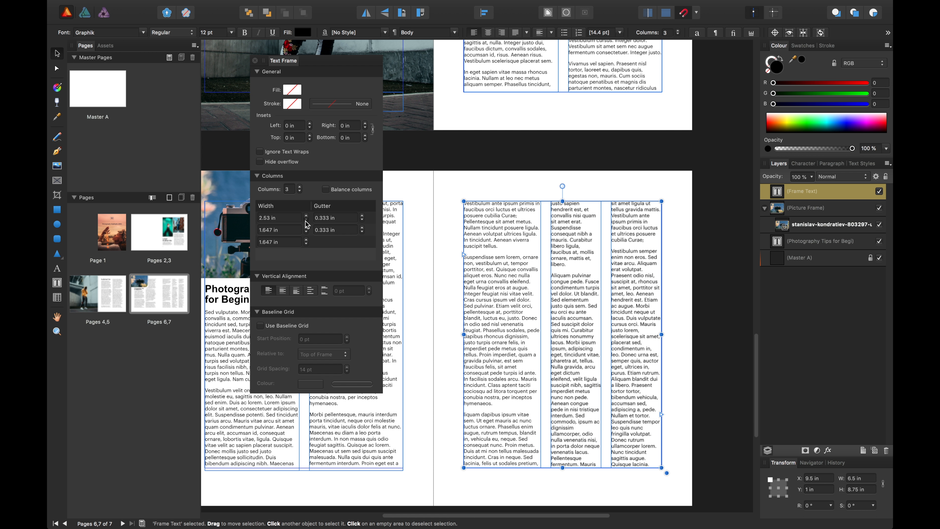
{"action": "left_click_drag", "start_coordinate": [305, 221], "coordinate": [259, 218]}
{"action": "type", "text": "1.647"}
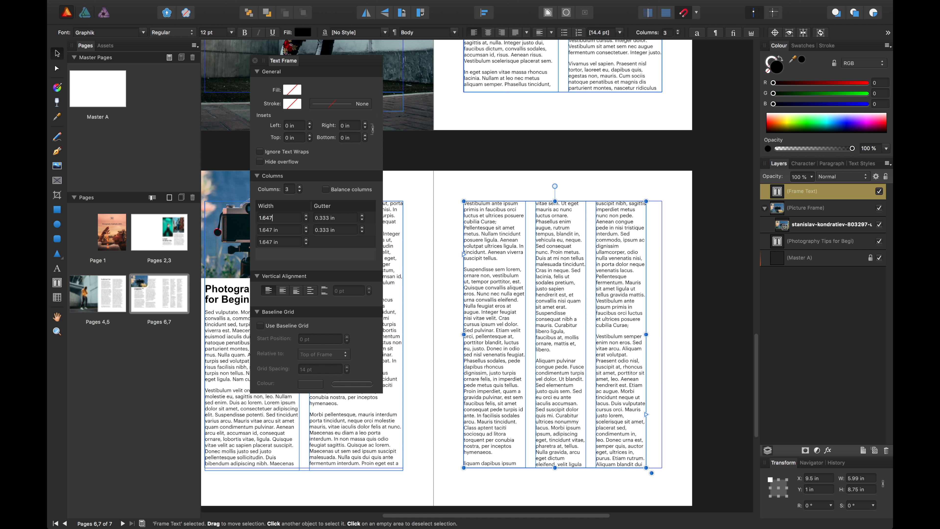
{"action": "key", "text": "Return"}
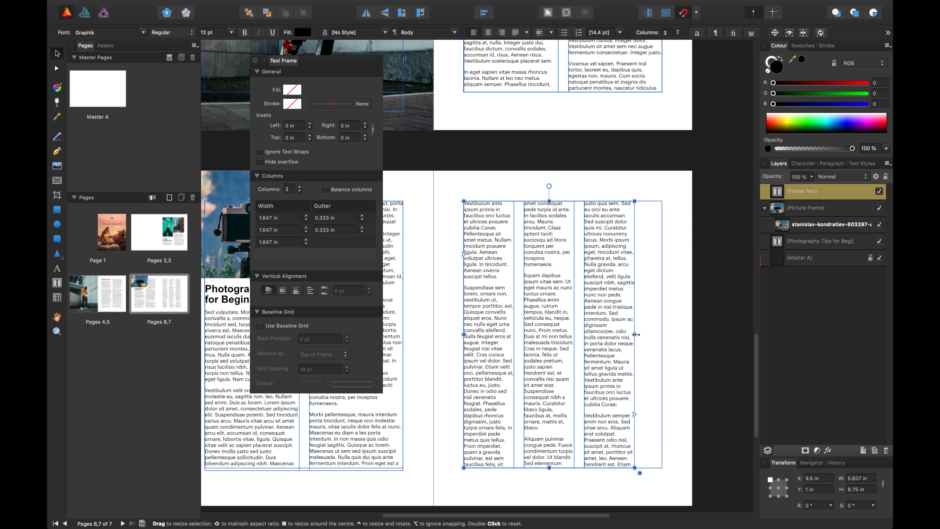
{"action": "left_click_drag", "start_coordinate": [640, 335], "coordinate": [668, 335]}
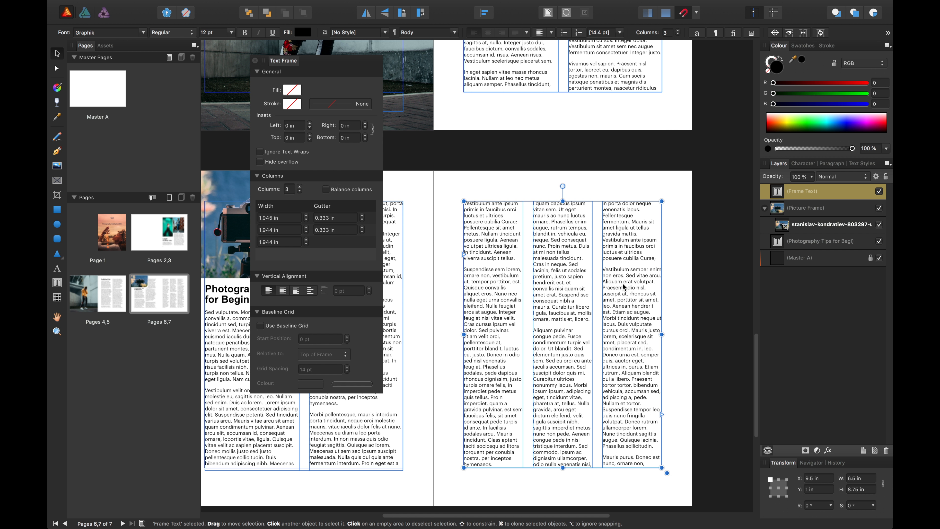
Step: Reduce the first column gutter of the text frame to 0.25 in
{"action": "left_click", "coordinate": [362, 221]}
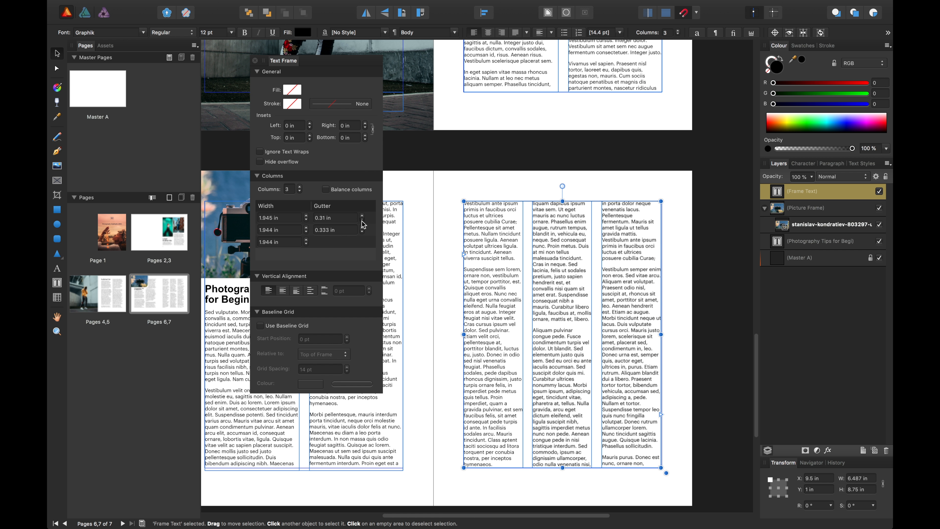
{"action": "left_click", "coordinate": [362, 221]}
{"action": "left_click", "coordinate": [362, 221]}
{"action": "left_click", "coordinate": [361, 220]}
{"action": "left_click", "coordinate": [362, 221]}
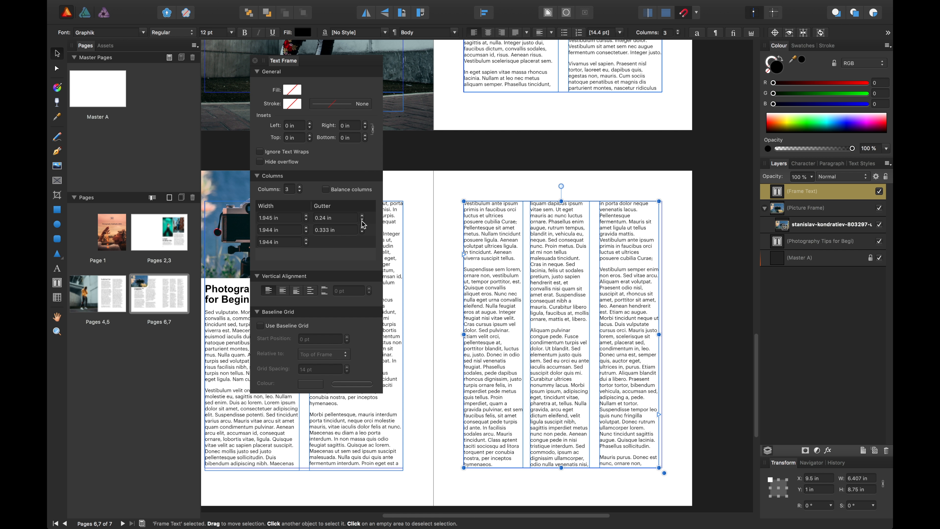
{"action": "left_click", "coordinate": [362, 217]}
Step: Set the second column gutter to 0.25 in and stretch the text frame back to the margin at 6.5 in wide
{"action": "left_click", "coordinate": [362, 232]}
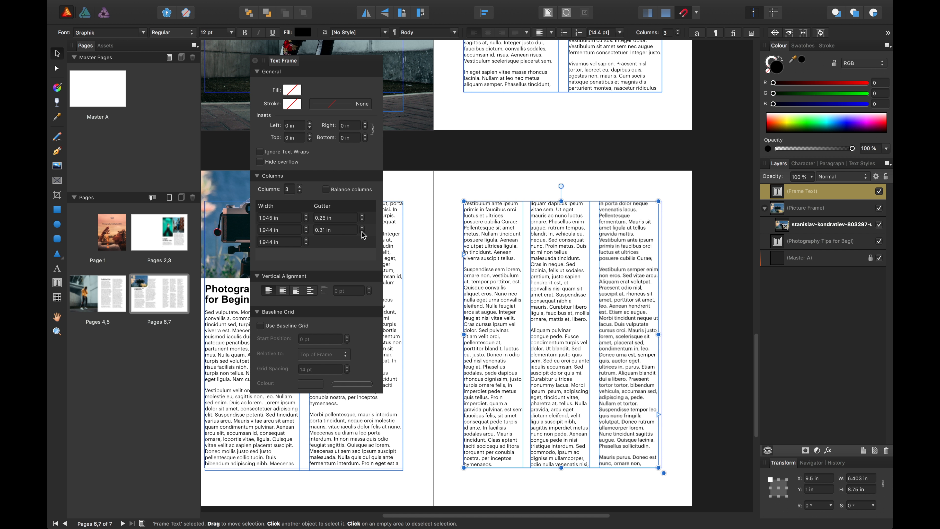
{"action": "left_click", "coordinate": [362, 232]}
{"action": "left_click", "coordinate": [362, 232]}
{"action": "left_click", "coordinate": [362, 232]}
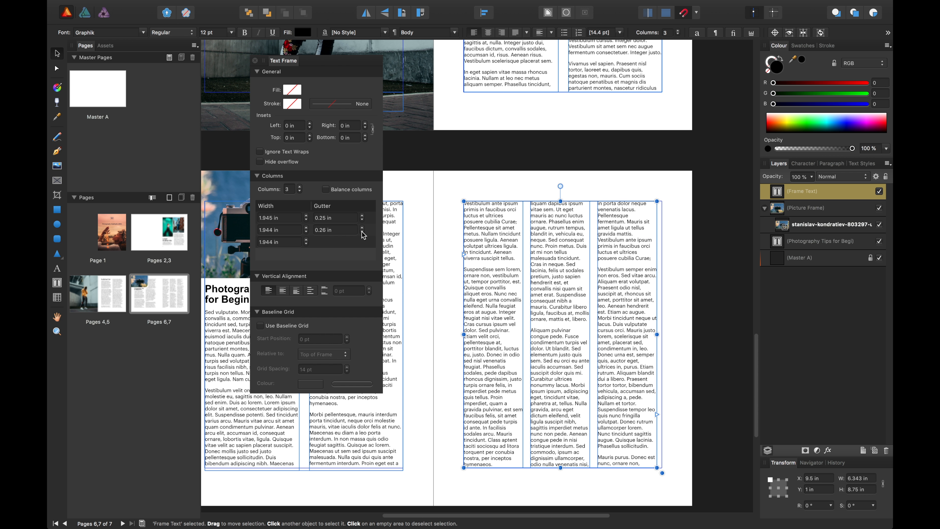
{"action": "left_click", "coordinate": [362, 232]}
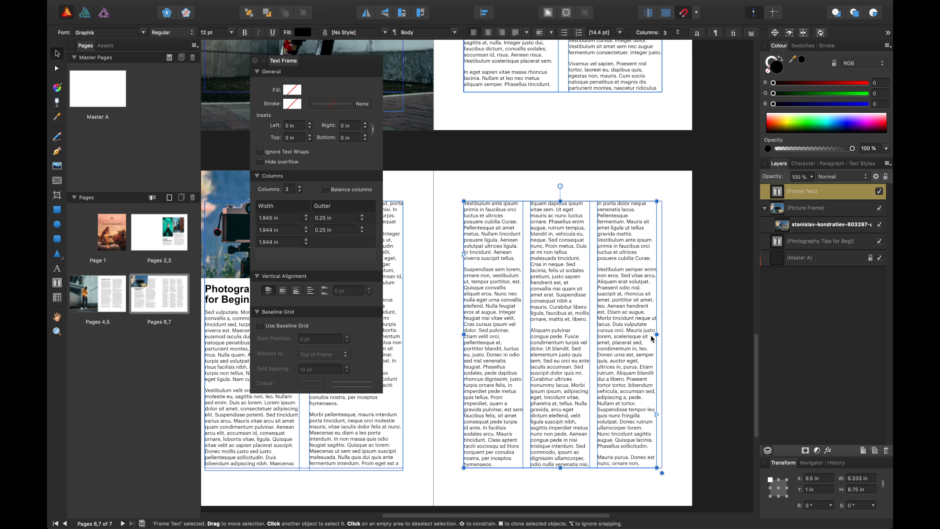
{"action": "left_click_drag", "start_coordinate": [657, 334], "coordinate": [661, 334]}
{"action": "left_click", "coordinate": [424, 269]}
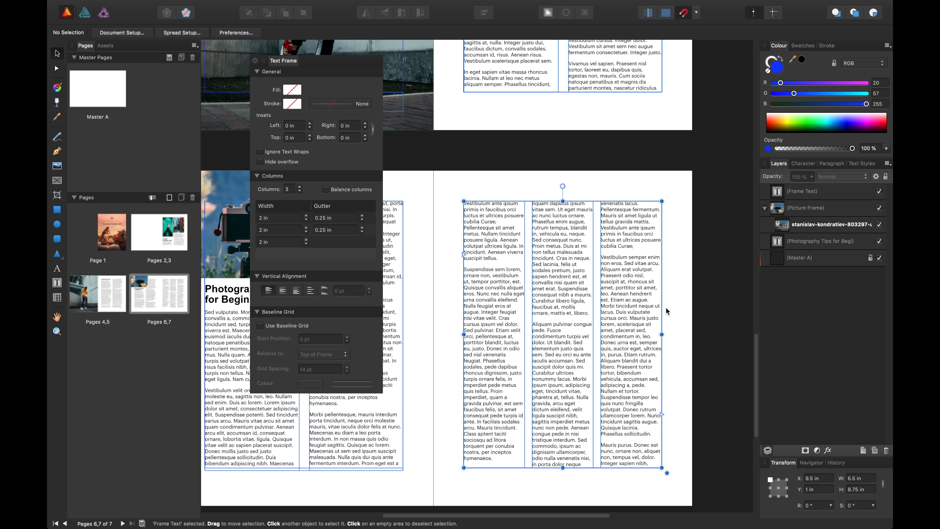
Step: Try balanced columns and a four-column layout on the text frame, then return it to 3 columns
{"action": "left_click", "coordinate": [579, 299]}
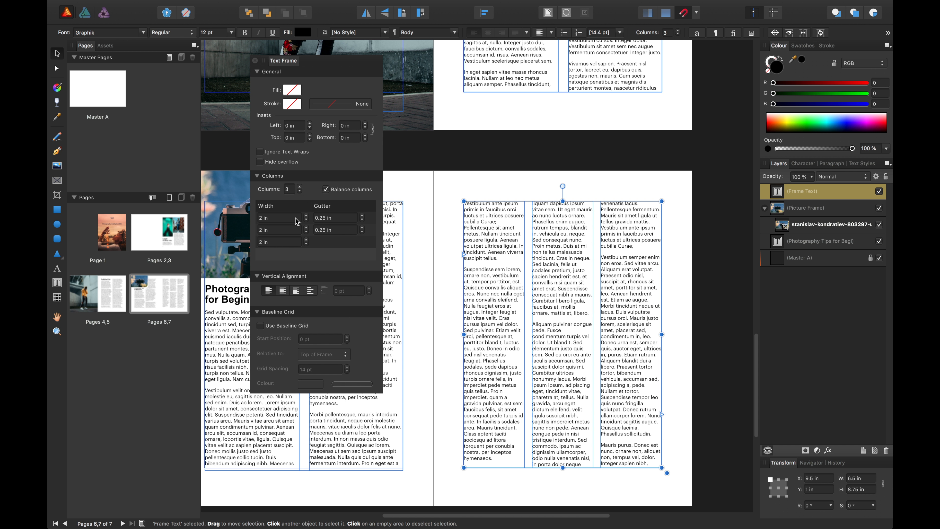
{"action": "left_click", "coordinate": [299, 187]}
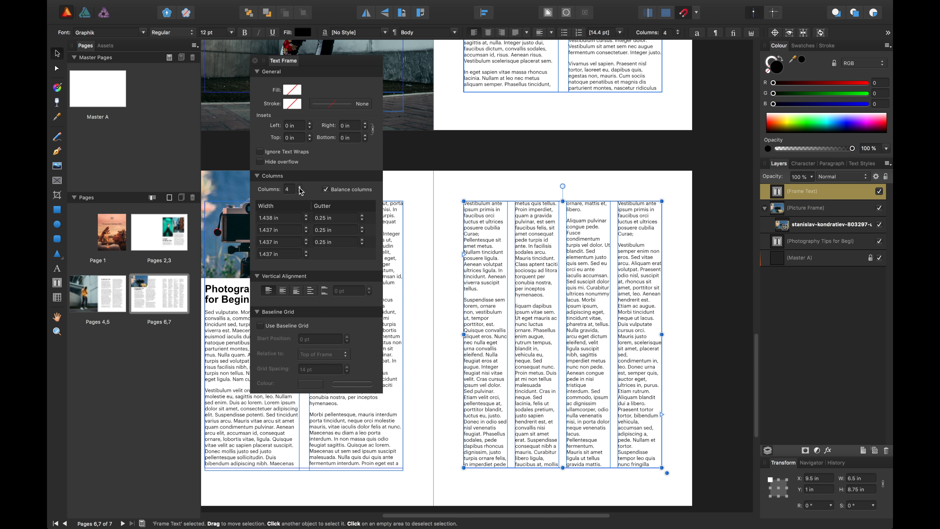
{"action": "left_click", "coordinate": [299, 191]}
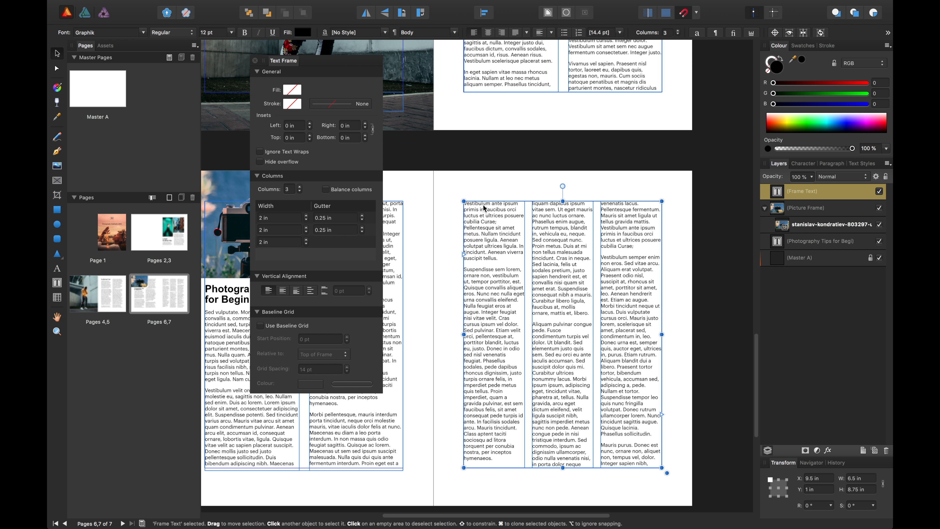
Step: Fill the three-column text frame on the facing page with black
{"action": "left_click", "coordinate": [299, 101]}
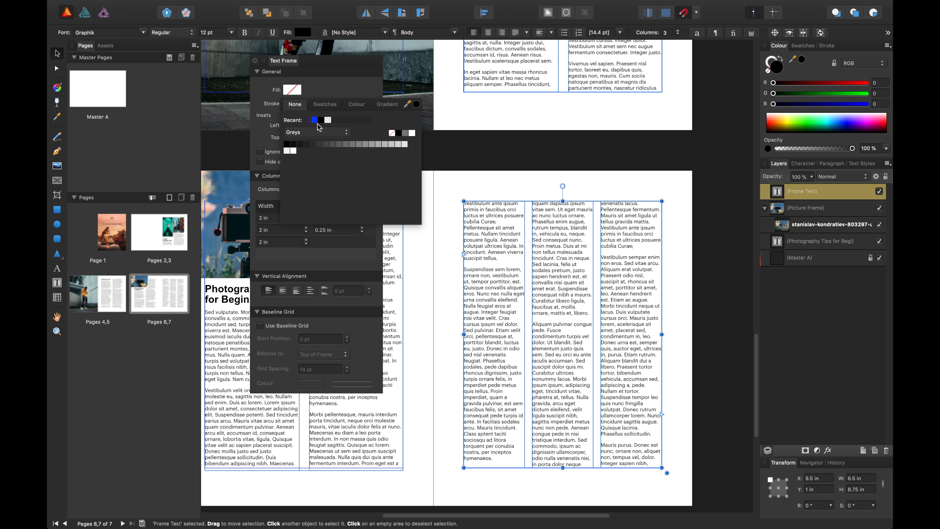
{"action": "left_click", "coordinate": [321, 120]}
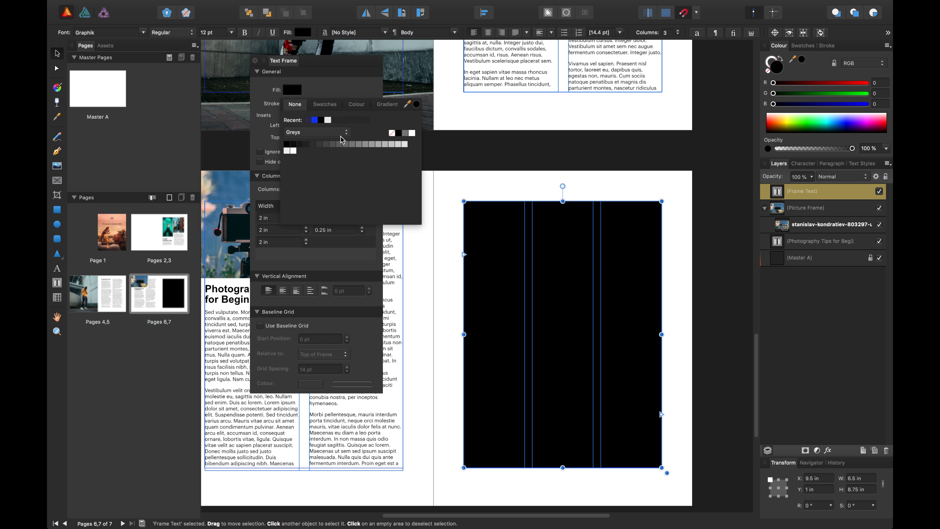
{"action": "left_click", "coordinate": [265, 116]}
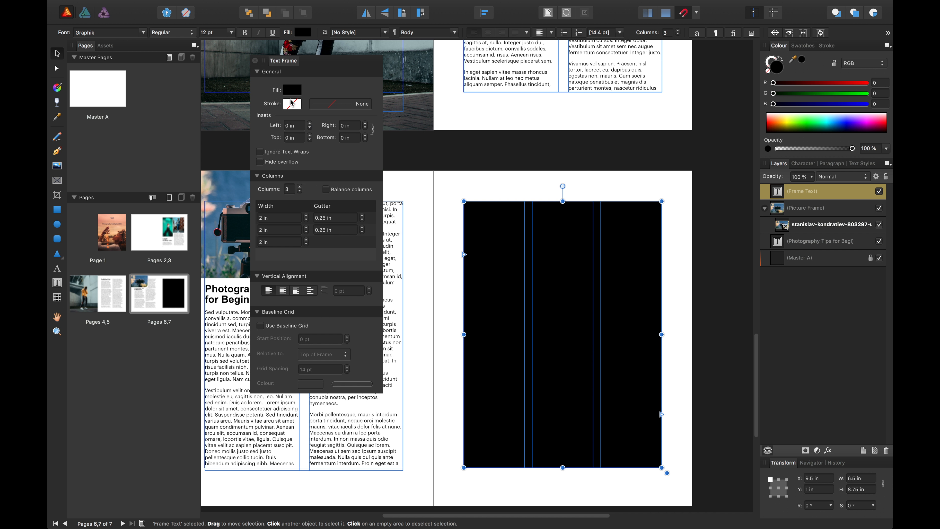
Step: Change all the text in the three-column frame to white
{"action": "double_click", "coordinate": [510, 279]}
{"action": "key", "text": "super+a"}
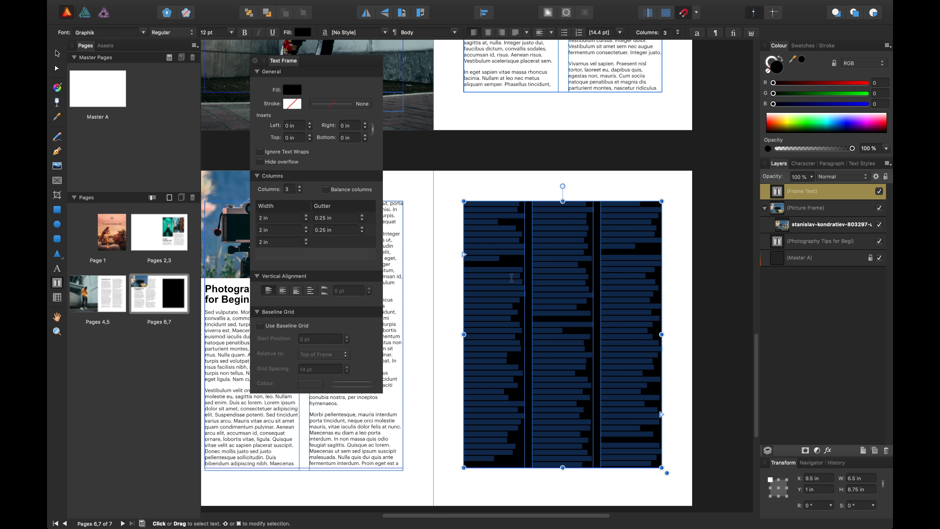
{"action": "left_click", "coordinate": [303, 33]}
{"action": "left_click_drag", "start_coordinate": [348, 61], "coordinate": [237, 72]}
{"action": "left_click", "coordinate": [349, 138]}
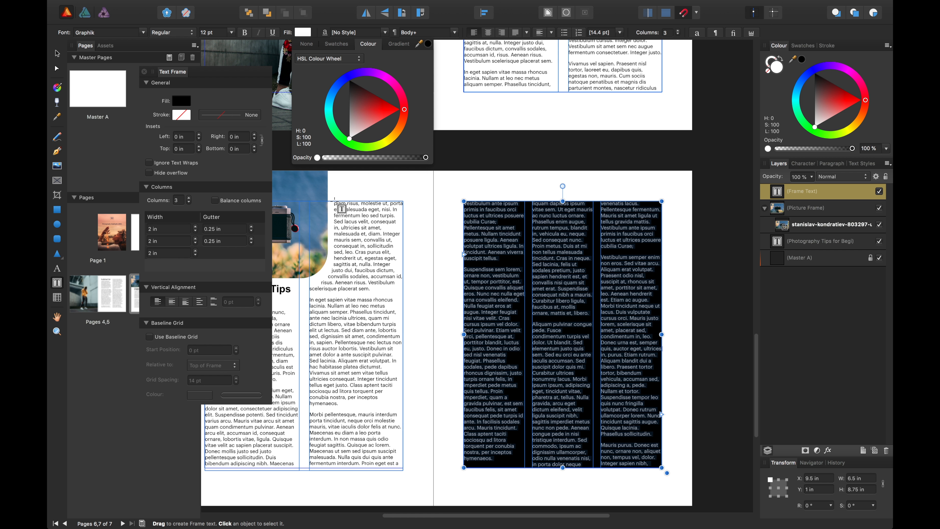
{"action": "left_click", "coordinate": [58, 52]}
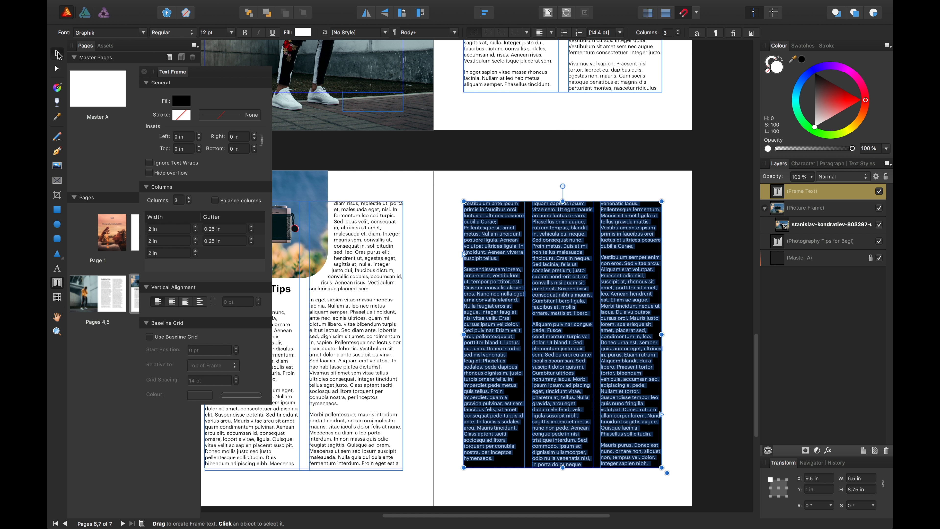
{"action": "left_click", "coordinate": [439, 167]}
{"action": "left_click", "coordinate": [474, 214]}
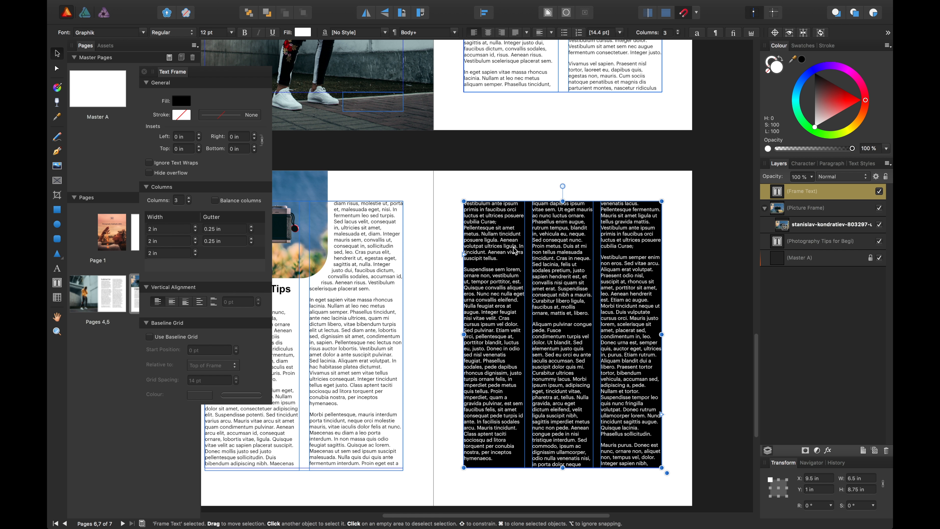
Step: Link the text frame's insets and raise them to 0.18 in on all four sides
{"action": "left_click_drag", "start_coordinate": [215, 84], "coordinate": [349, 98]}
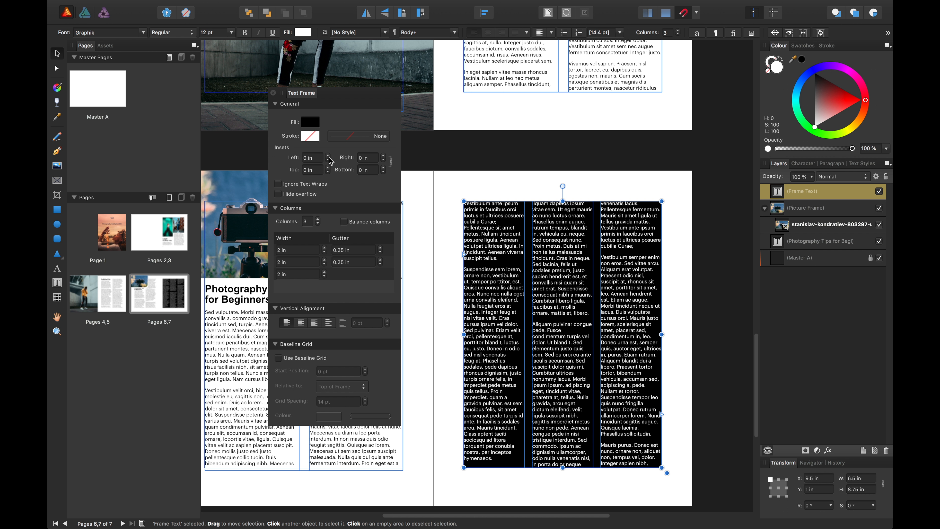
{"action": "left_click", "coordinate": [392, 163]}
{"action": "left_click", "coordinate": [327, 155]}
{"action": "left_click", "coordinate": [327, 156]}
{"action": "left_click", "coordinate": [327, 156]}
{"action": "left_click", "coordinate": [328, 156]}
{"action": "left_click", "coordinate": [328, 155]}
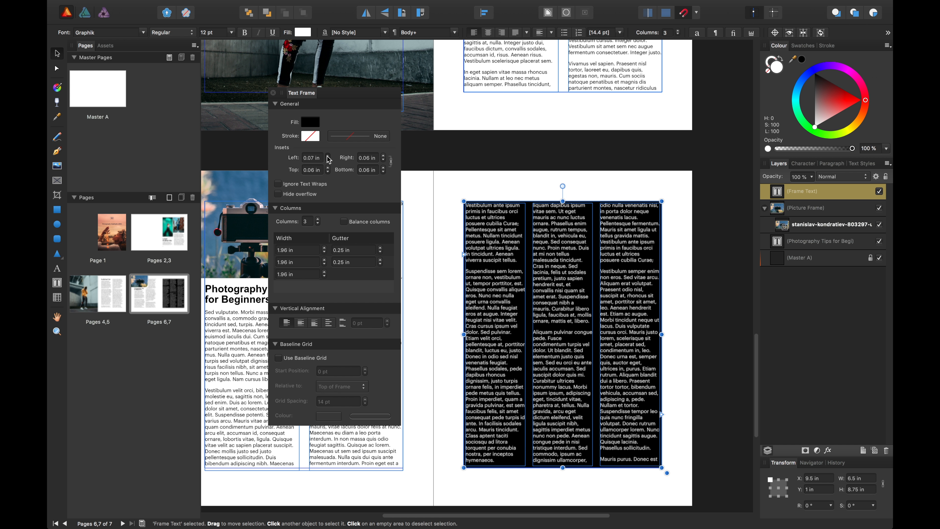
{"action": "left_click", "coordinate": [328, 156]}
{"action": "left_click", "coordinate": [327, 156]}
{"action": "left_click", "coordinate": [328, 156]}
{"action": "left_click", "coordinate": [327, 156]}
{"action": "left_click", "coordinate": [327, 157]}
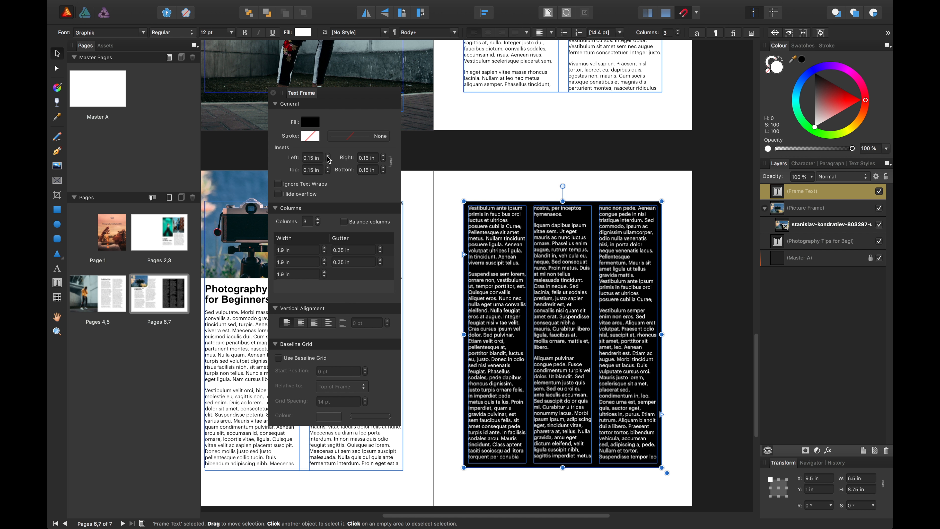
{"action": "left_click", "coordinate": [327, 157]}
{"action": "left_click", "coordinate": [327, 157]}
{"action": "left_click", "coordinate": [328, 157]}
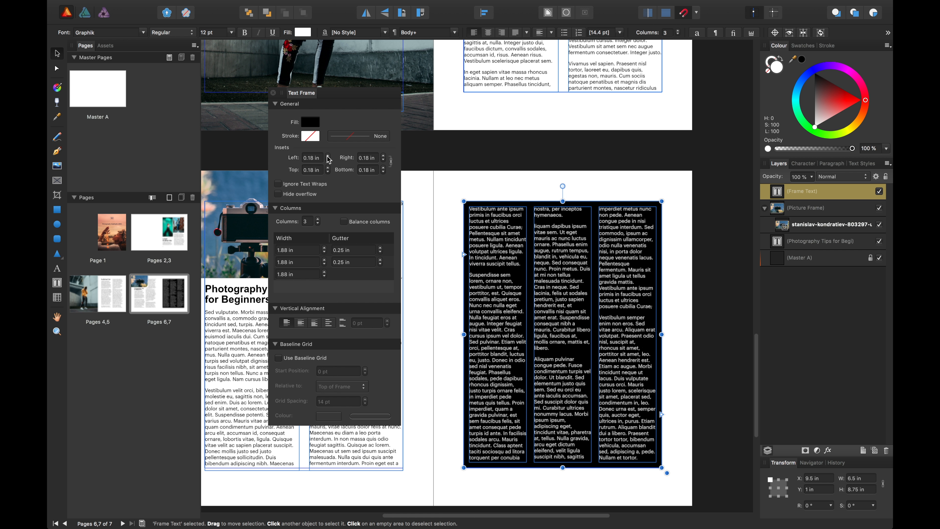
{"action": "left_click", "coordinate": [405, 205]}
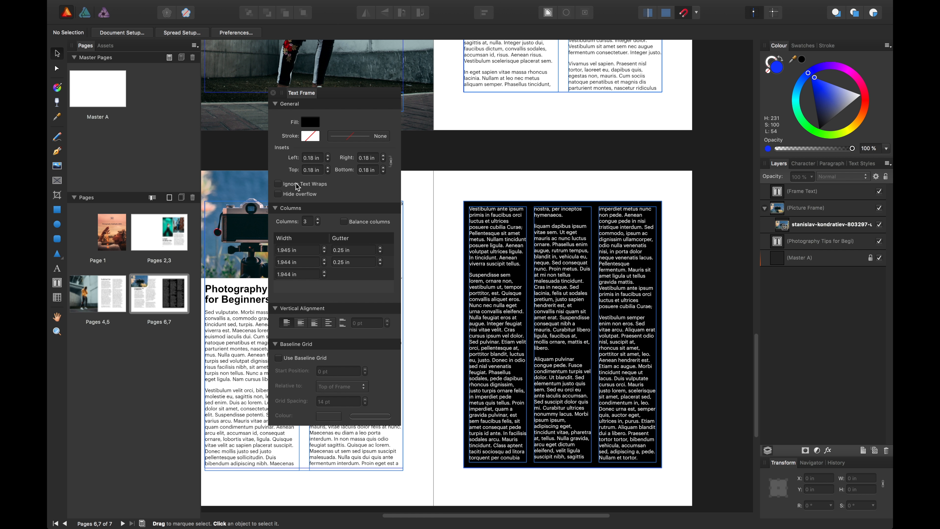
Step: Duplicate the camera picture frame onto the facing page, overlapping the first two text columns
{"action": "left_click", "coordinate": [271, 94]}
{"action": "left_click", "coordinate": [296, 243]}
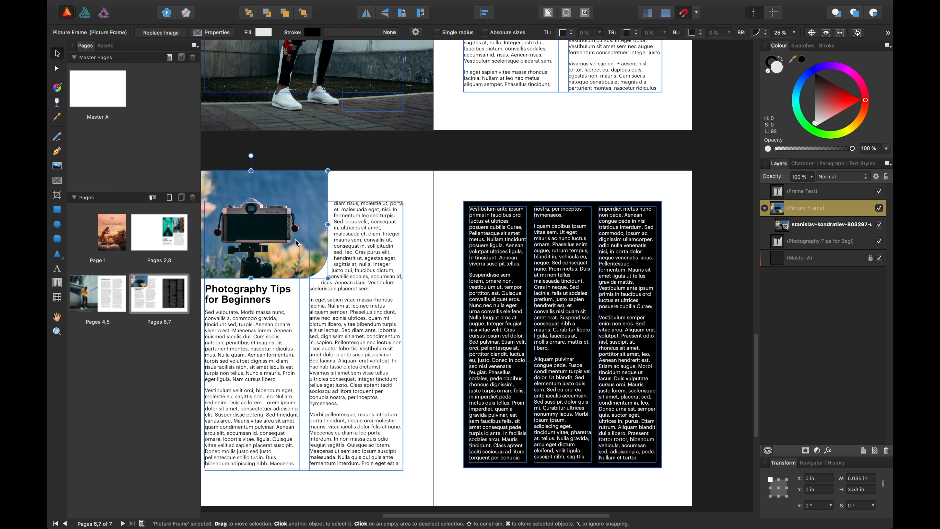
{"action": "left_click_drag", "start_coordinate": [296, 242], "coordinate": [584, 193]}
Step: Reopen the Text Frame settings for the three-column frame and set its fill to none
{"action": "left_click", "coordinate": [591, 198]}
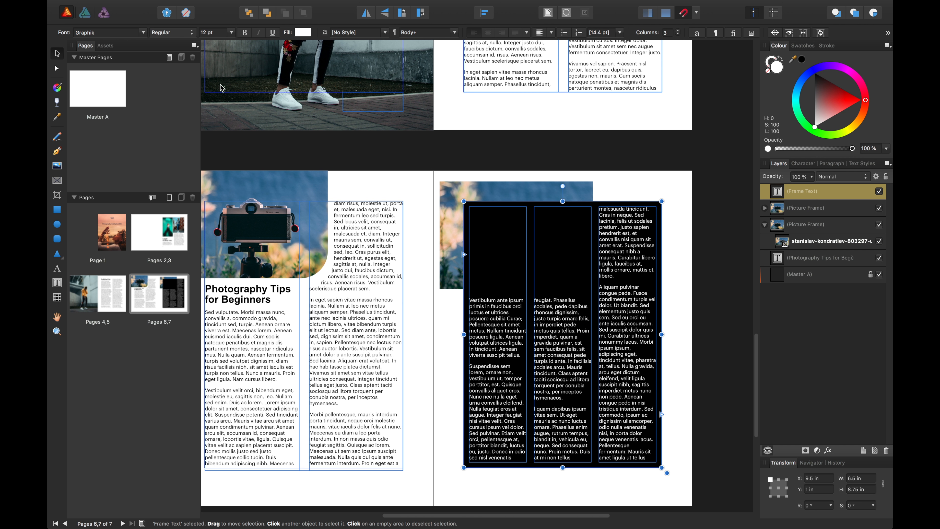
{"action": "mouse_move", "coordinate": [410, 3]}
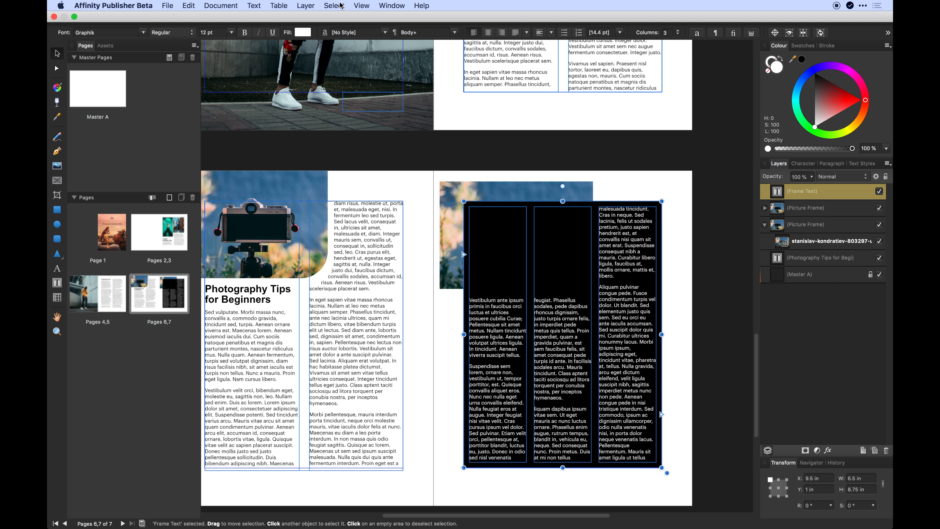
{"action": "left_click", "coordinate": [361, 6]}
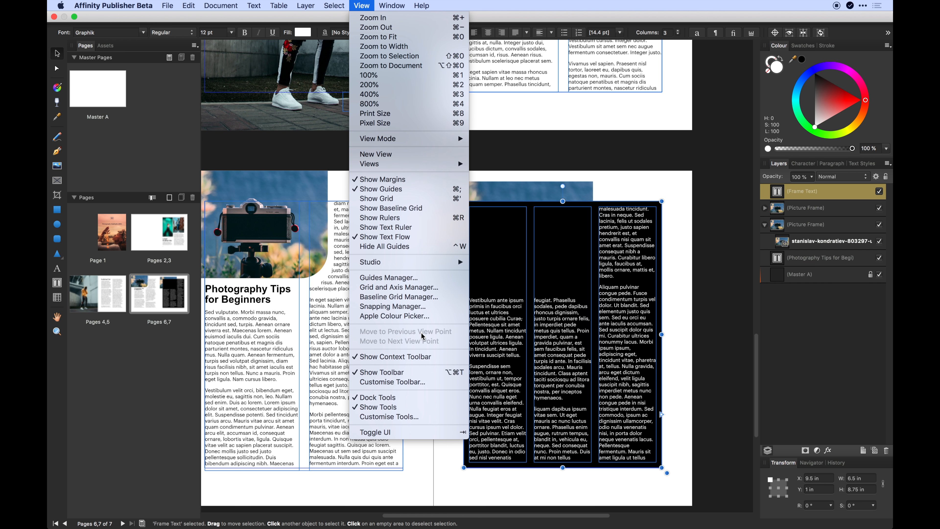
{"action": "mouse_move", "coordinate": [432, 264]}
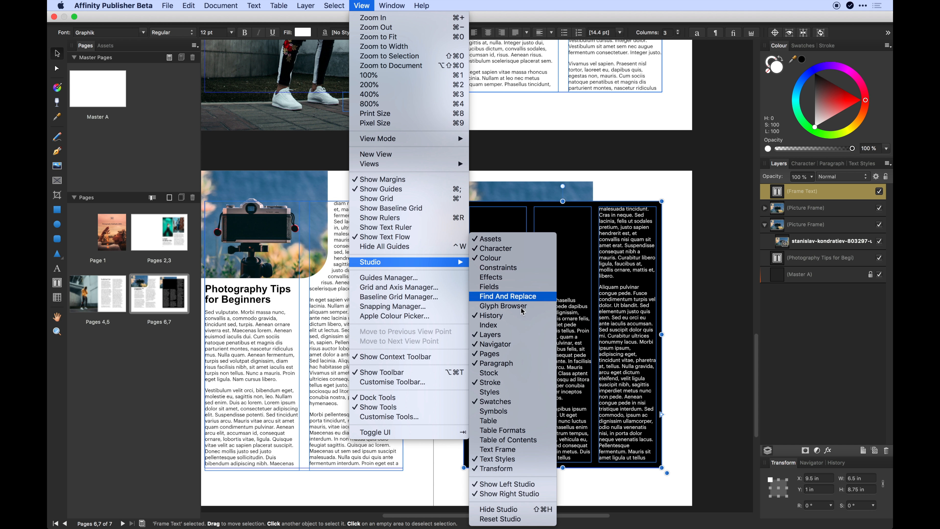
{"action": "left_click", "coordinate": [497, 449]}
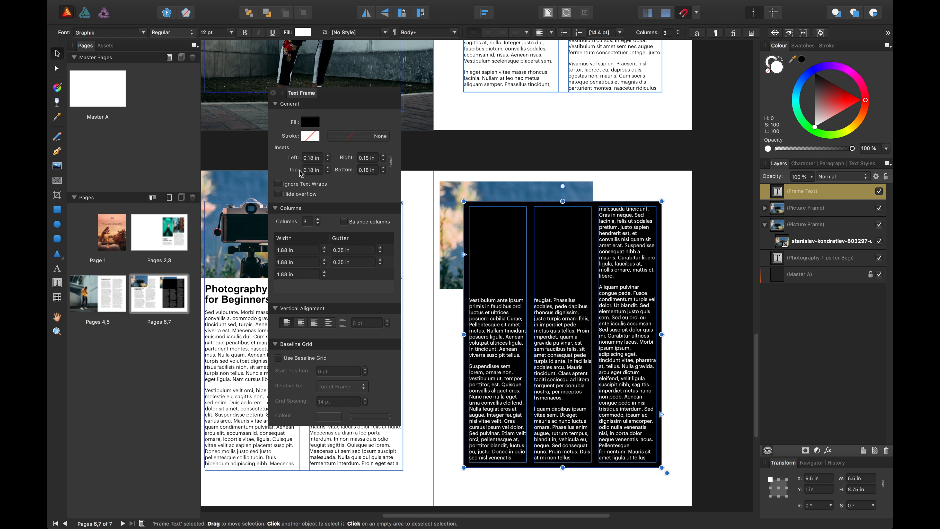
{"action": "left_click", "coordinate": [310, 135]}
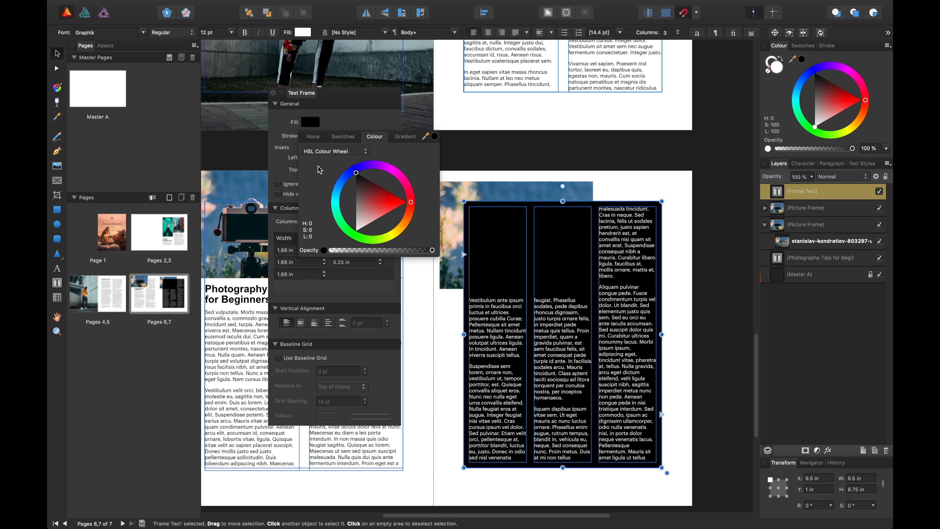
{"action": "left_click", "coordinate": [314, 139]}
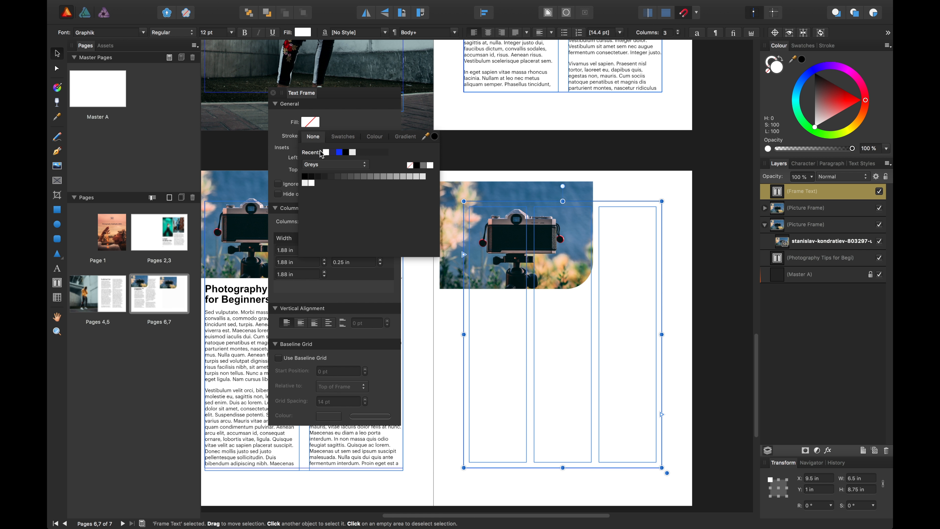
Step: Apply the Body text style to all the text in the three-column frame
{"action": "double_click", "coordinate": [570, 351]}
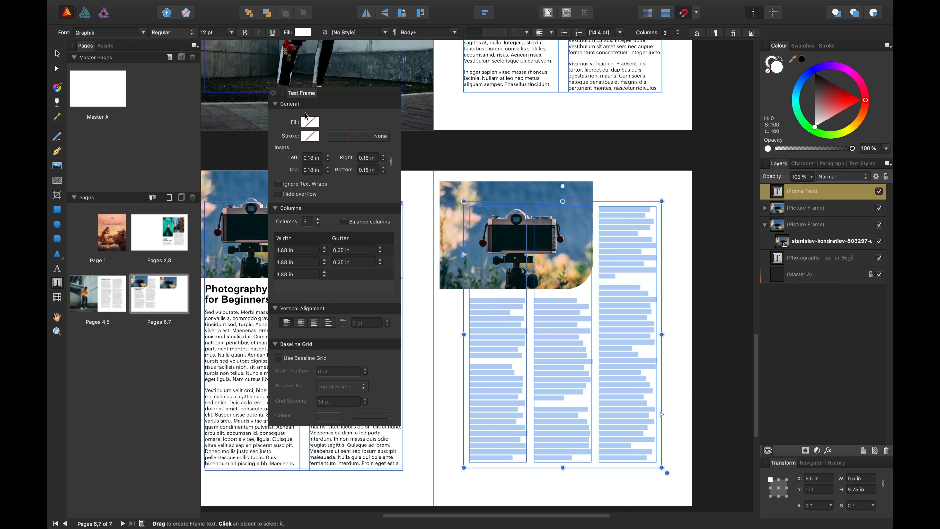
{"action": "left_click", "coordinate": [302, 33]}
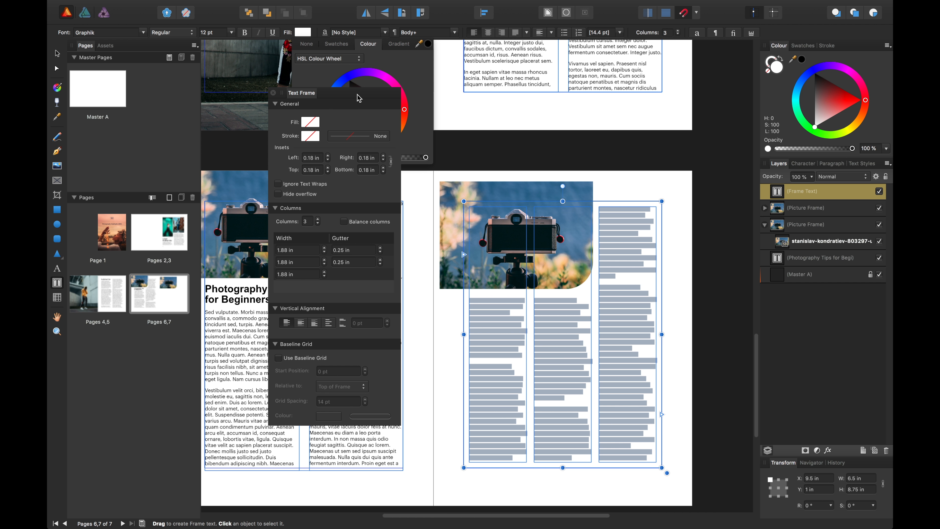
{"action": "left_click_drag", "start_coordinate": [359, 98], "coordinate": [191, 141]}
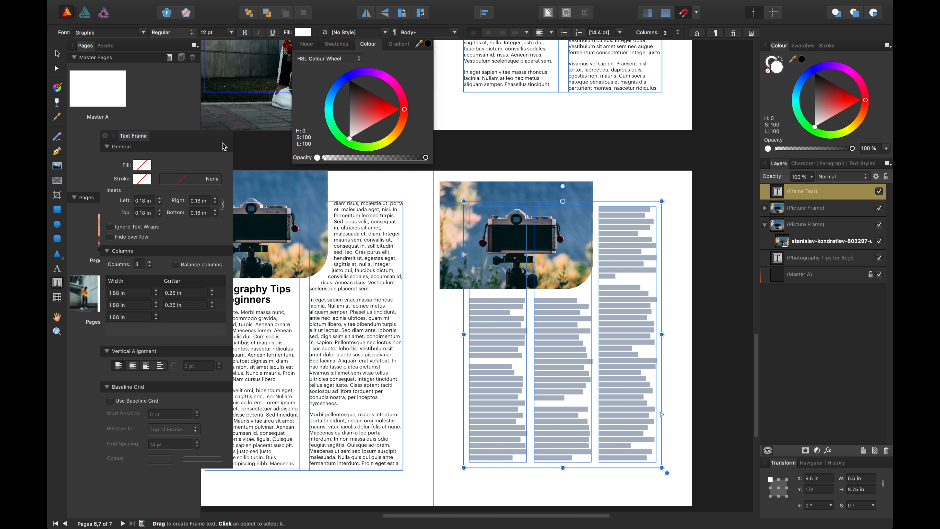
{"action": "left_click", "coordinate": [860, 164]}
{"action": "left_click", "coordinate": [784, 215]}
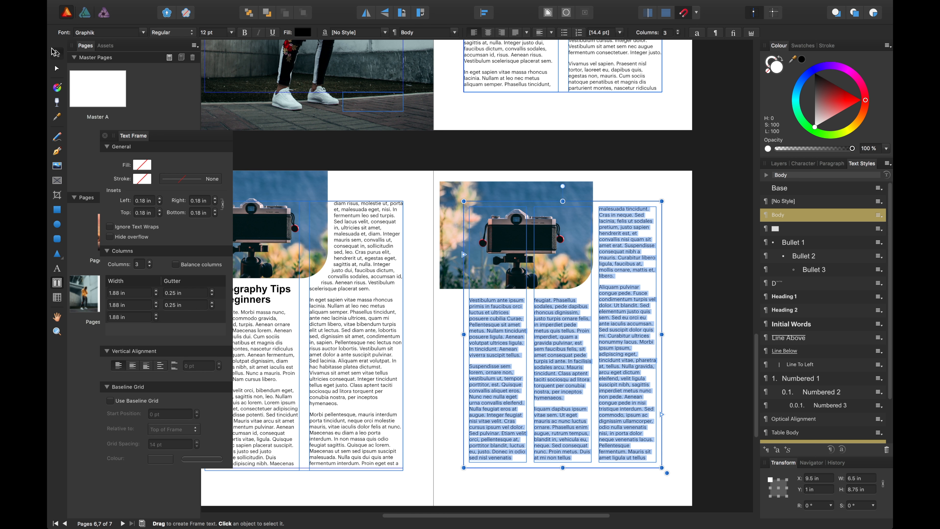
{"action": "left_click", "coordinate": [56, 53]}
Step: Align the duplicated camera photo to the facing page's top-left corner, widen it to the second column's edge, and close the Text Frame settings
{"action": "left_click", "coordinate": [537, 255]}
{"action": "left_click", "coordinate": [615, 348]}
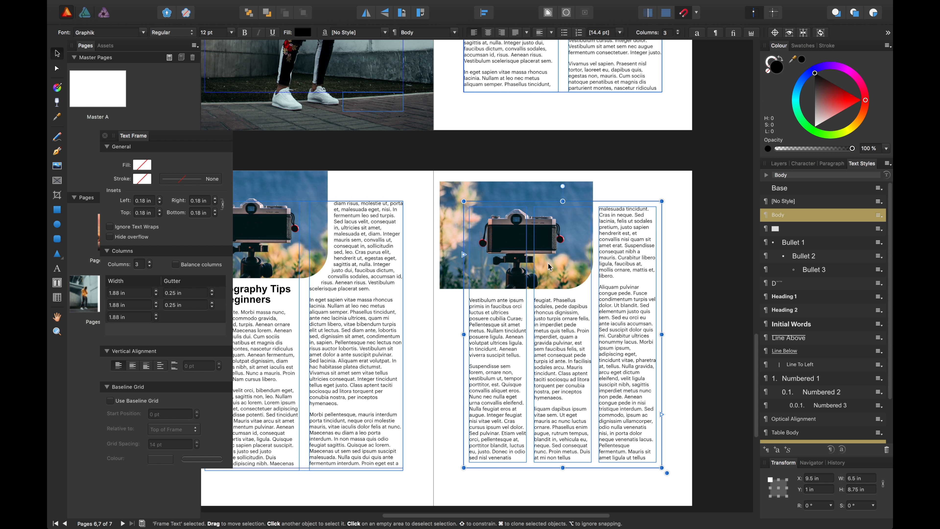
{"action": "left_click_drag", "start_coordinate": [554, 196], "coordinate": [546, 184]}
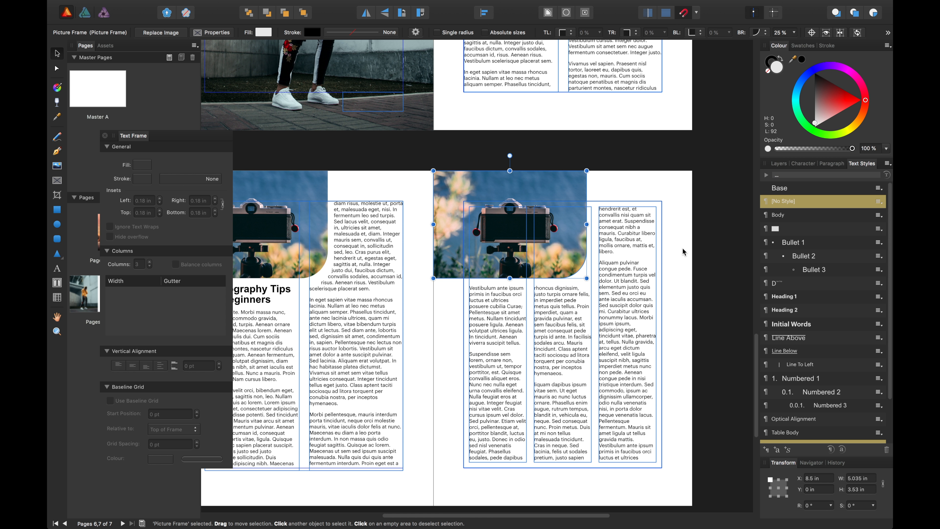
{"action": "left_click", "coordinate": [705, 243]}
{"action": "left_click", "coordinate": [550, 222]}
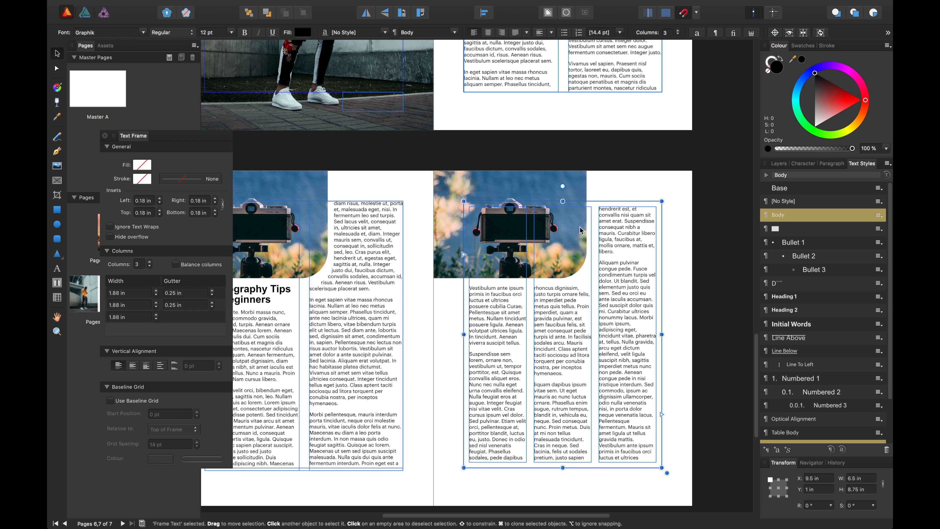
{"action": "left_click_drag", "start_coordinate": [587, 224], "coordinate": [591, 224]}
{"action": "left_click", "coordinate": [700, 182]}
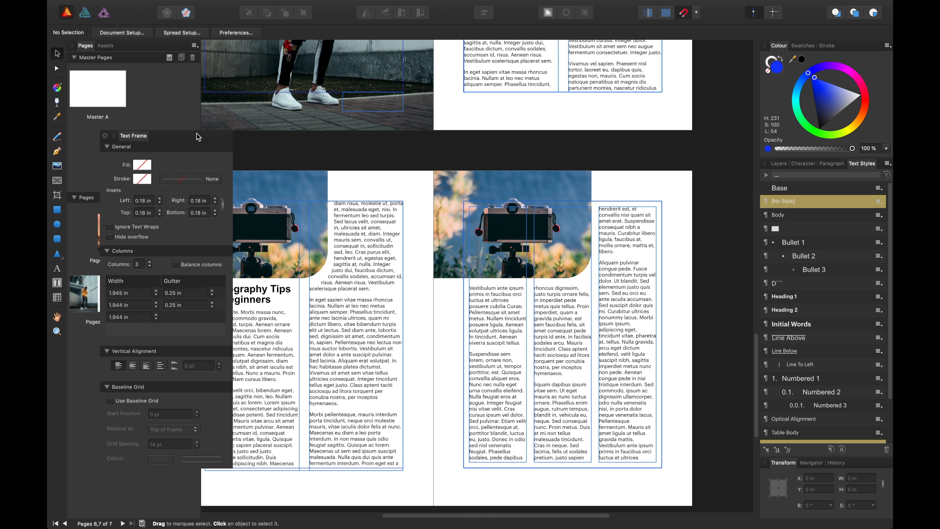
{"action": "left_click_drag", "start_coordinate": [198, 137], "coordinate": [295, 145]}
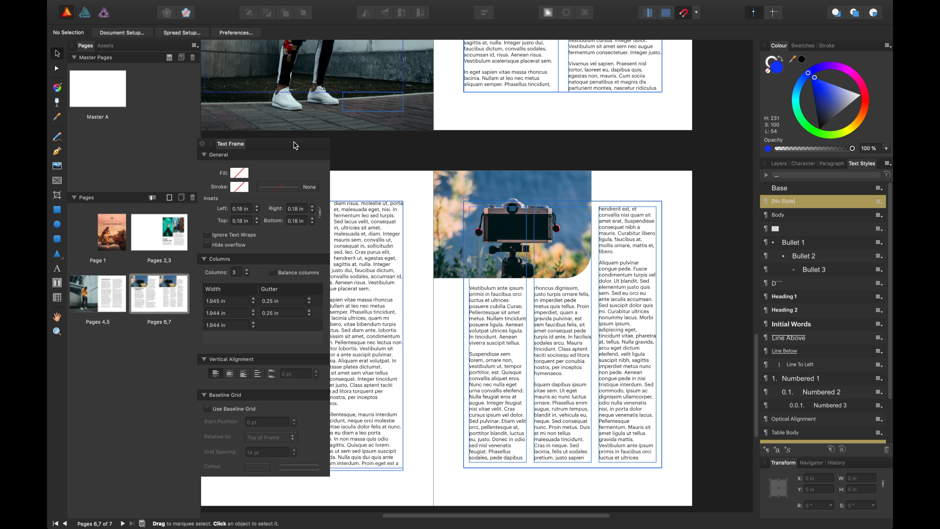
{"action": "left_click", "coordinate": [203, 144]}
Step: Add one page after page 7 using Master A
{"action": "scroll", "coordinate": [301, 166], "scroll_direction": "down", "scroll_amount": 10}
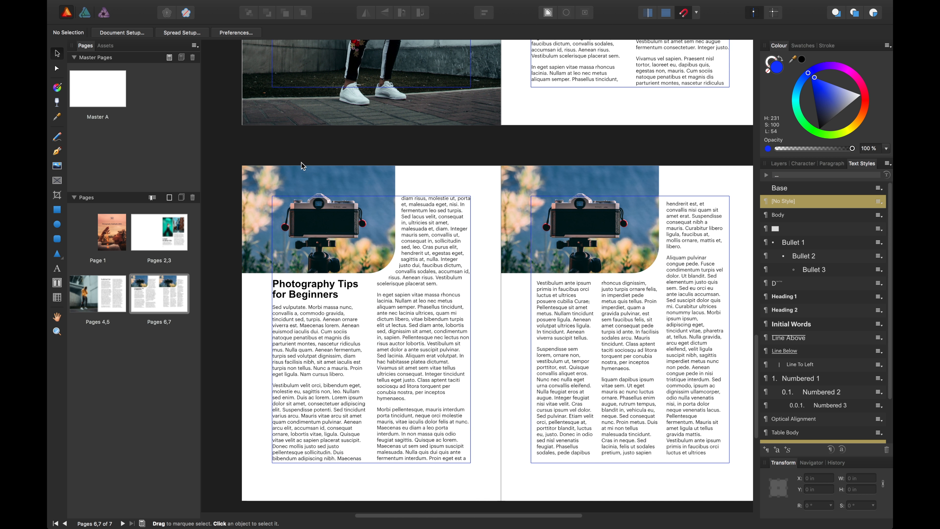
{"action": "left_click", "coordinate": [168, 199]}
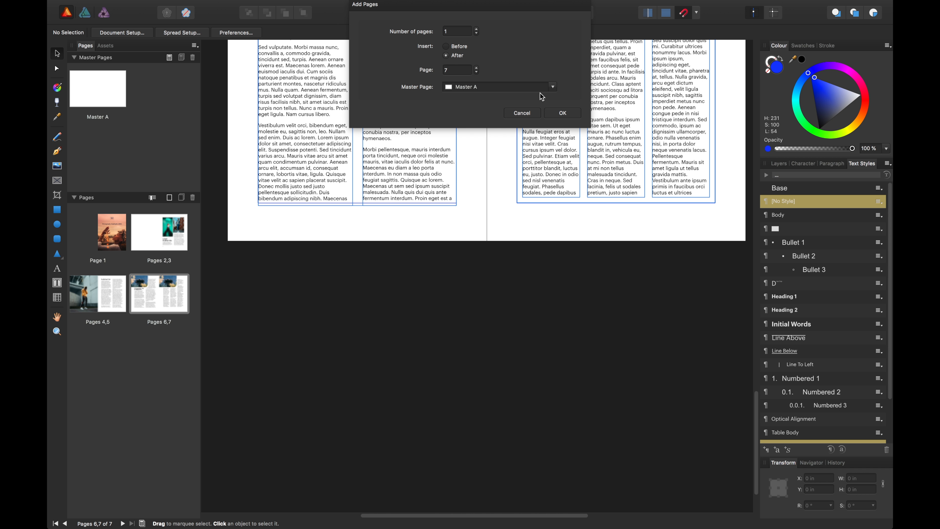
{"action": "left_click", "coordinate": [560, 113]}
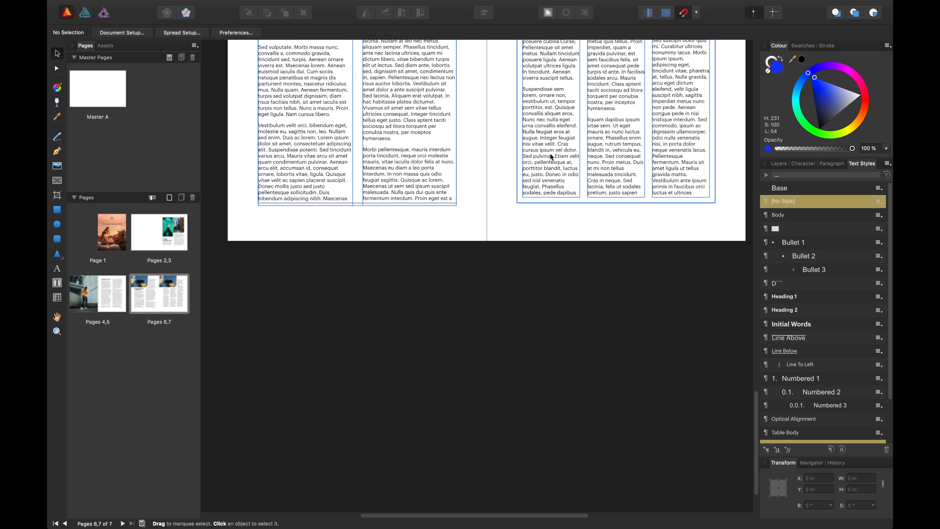
Step: Draw a wavy Pen curve across the upper part of page 8 and resize it to 6.5 in wide between the margins
{"action": "scroll", "coordinate": [581, 151], "scroll_direction": "up", "scroll_amount": 4}
{"action": "scroll", "coordinate": [581, 151], "scroll_direction": "right", "scroll_amount": 3}
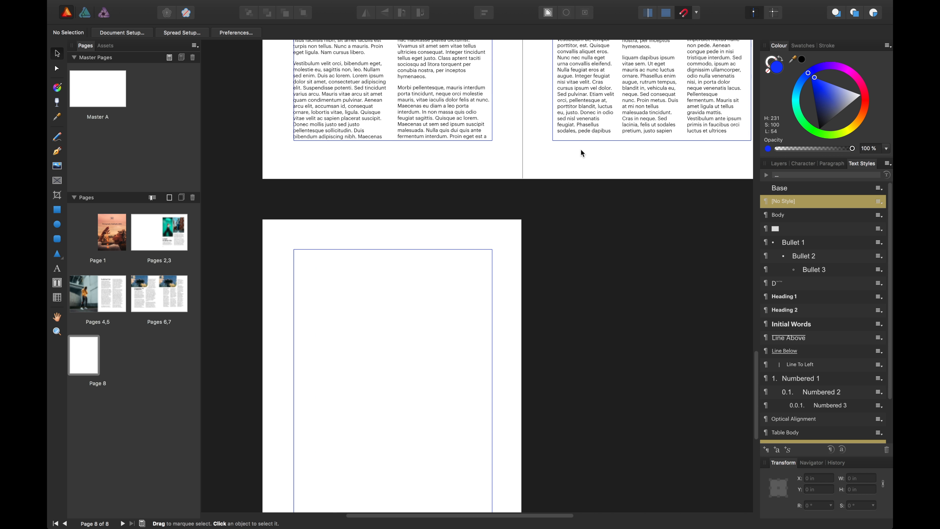
{"action": "scroll", "coordinate": [361, 344], "scroll_direction": "left", "scroll_amount": 1}
{"action": "left_click", "coordinate": [57, 151]}
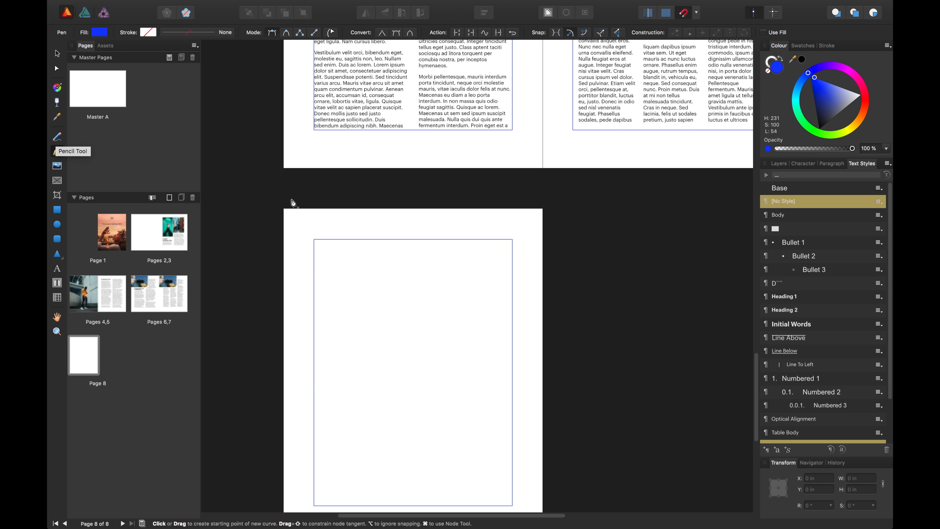
{"action": "left_click", "coordinate": [314, 302]}
{"action": "left_click_drag", "start_coordinate": [399, 283], "coordinate": [527, 296]}
{"action": "left_click", "coordinate": [521, 281]}
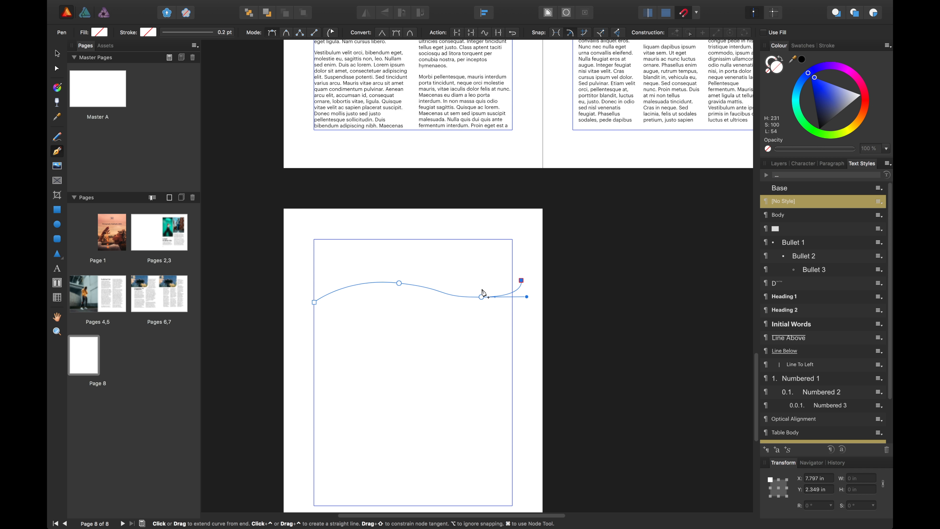
{"action": "key", "text": "v"}
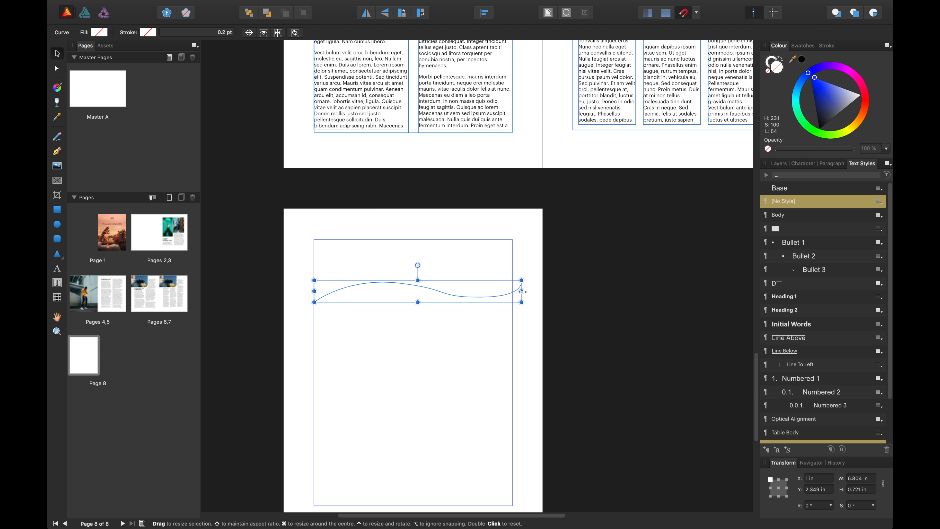
{"action": "left_click_drag", "start_coordinate": [522, 291], "coordinate": [512, 291]}
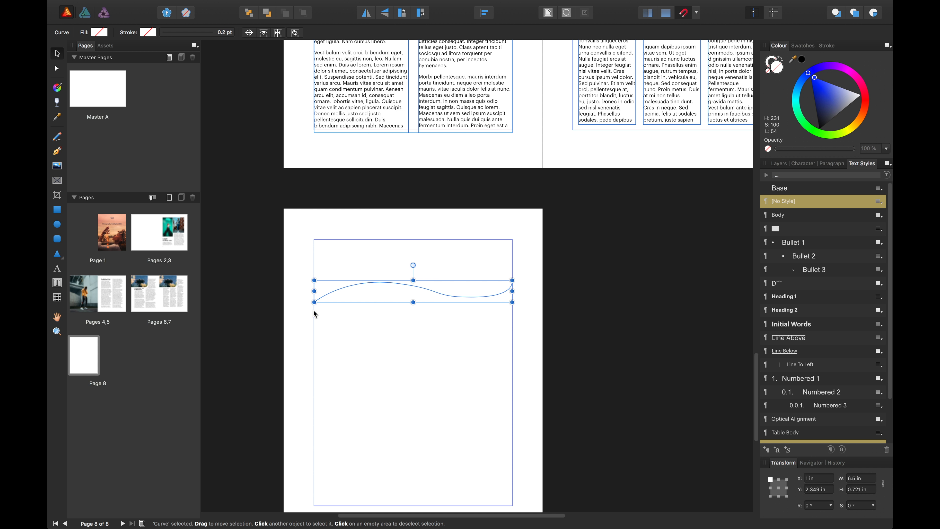
Step: Convert the wavy curve on page 8 into a text path with the Artistic Text tool
{"action": "left_click", "coordinate": [57, 269]}
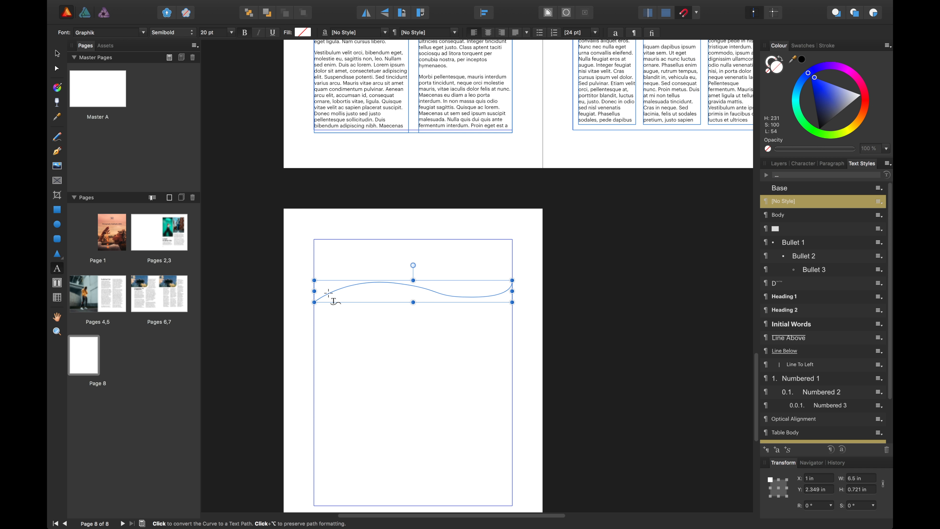